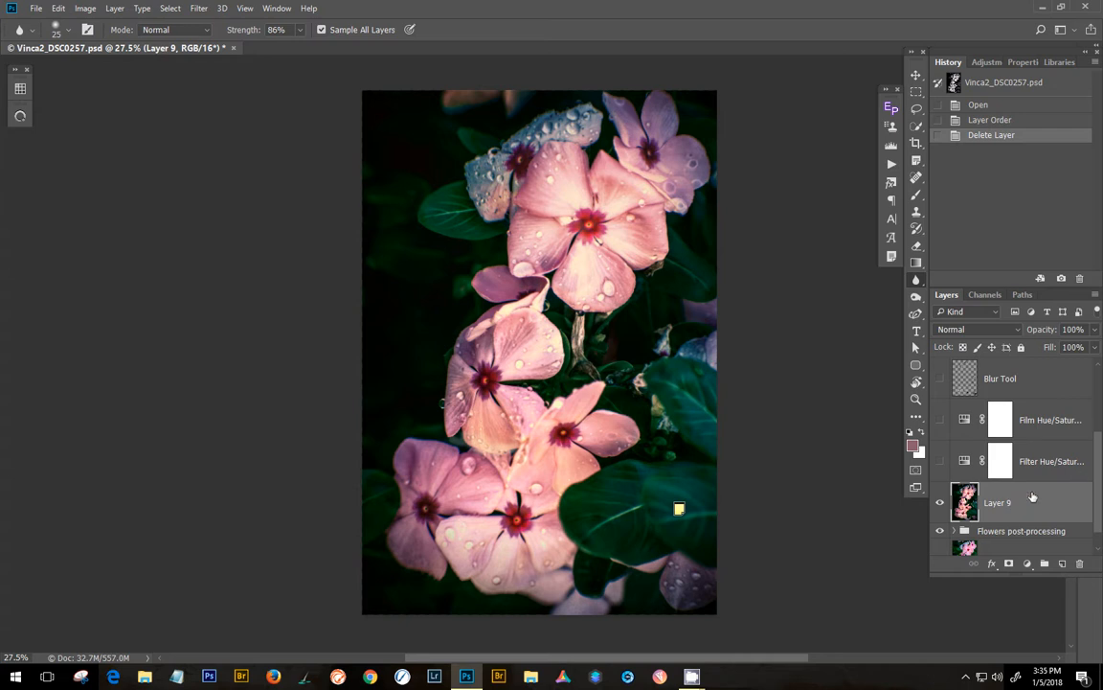
Add a Hue/Saturation adjustment layer above Layer 9, set its blend mode to Color and name it Filter.
left_click(987, 62)
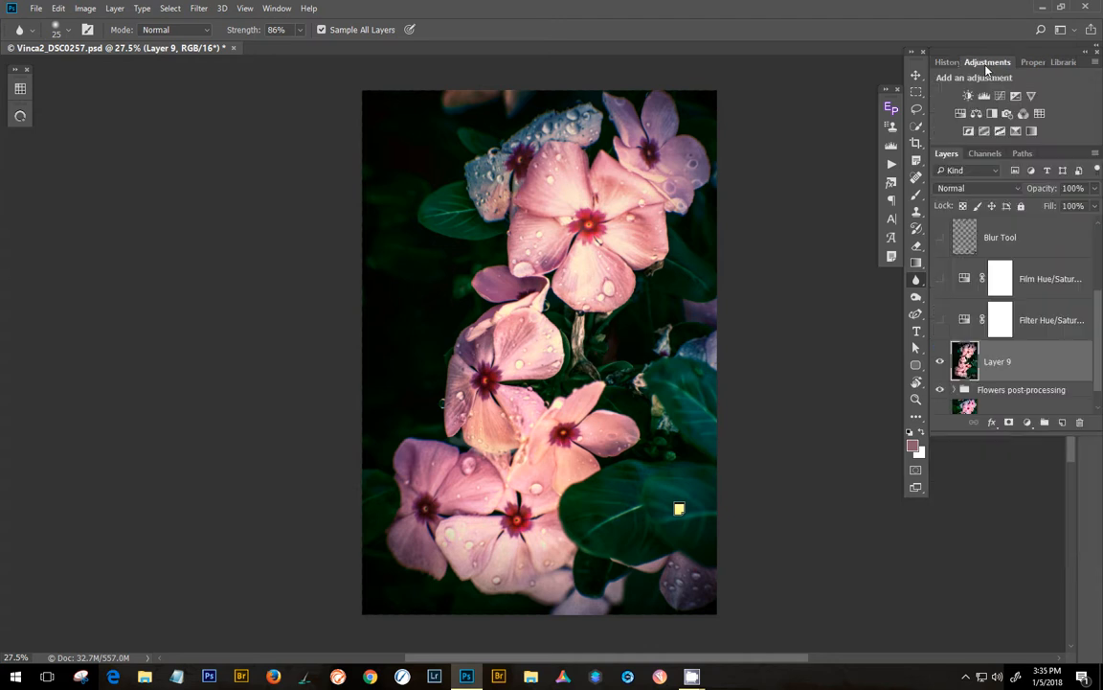
left_click(962, 114)
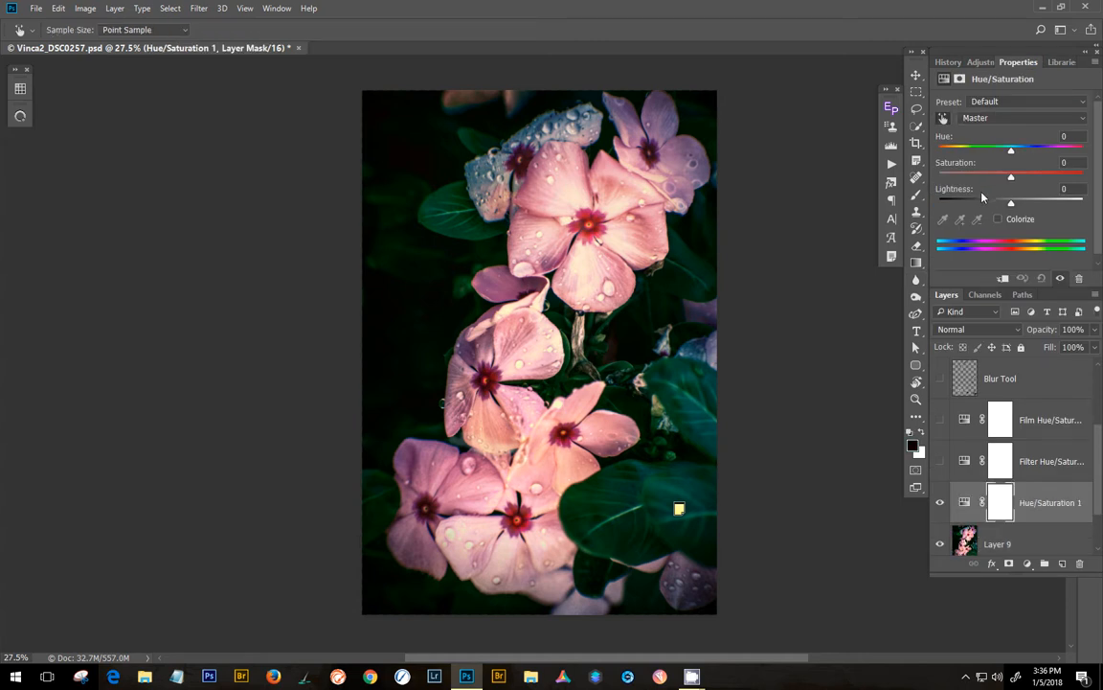
left_click(1002, 330)
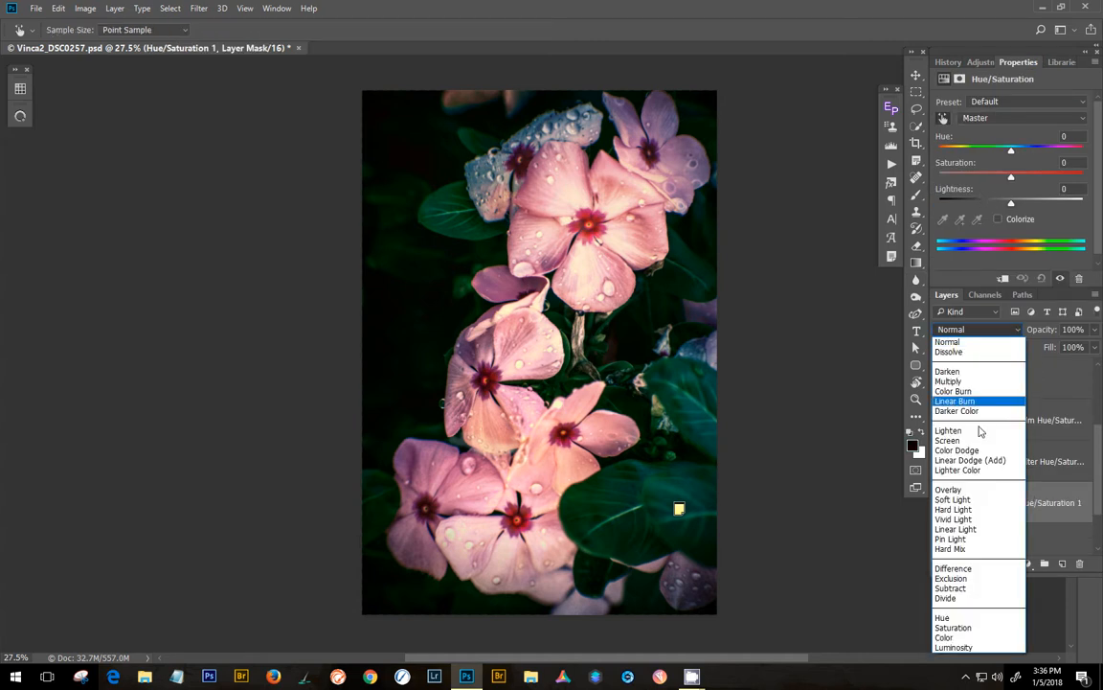
left_click(951, 637)
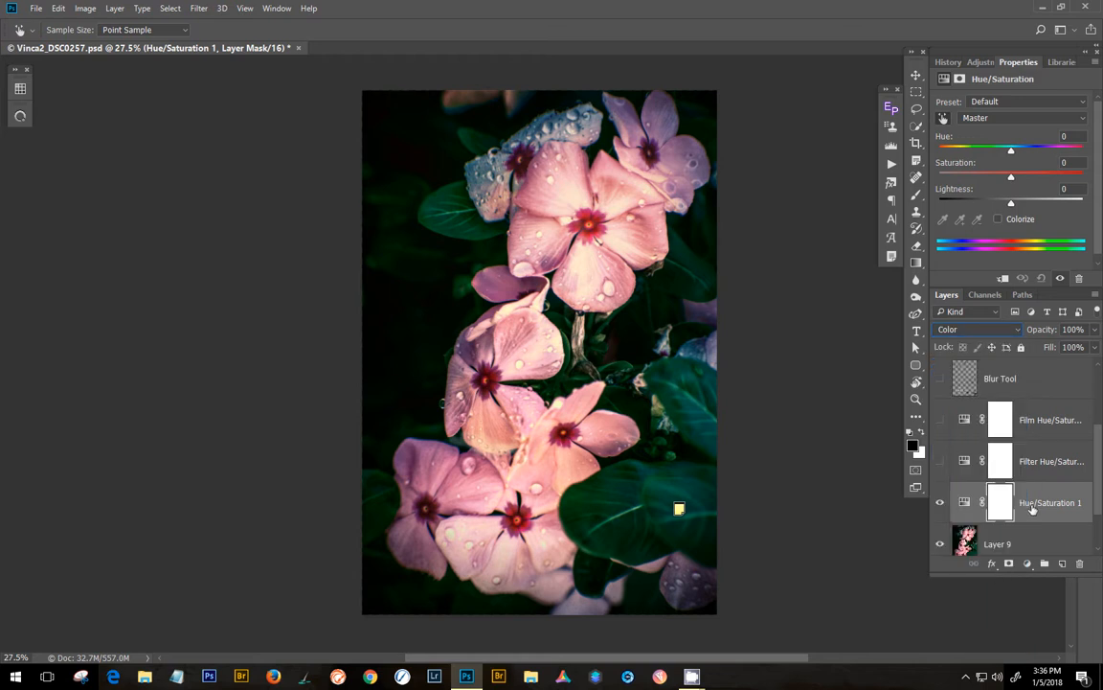
double_click(1030, 508)
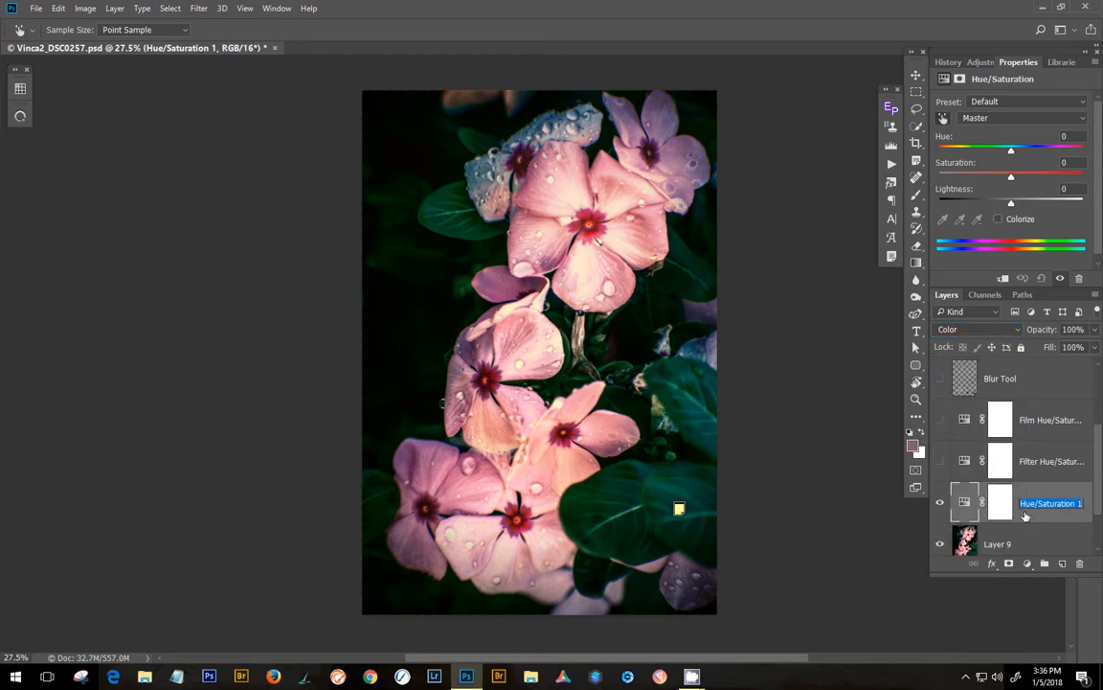
type("Filter")
key("Return")
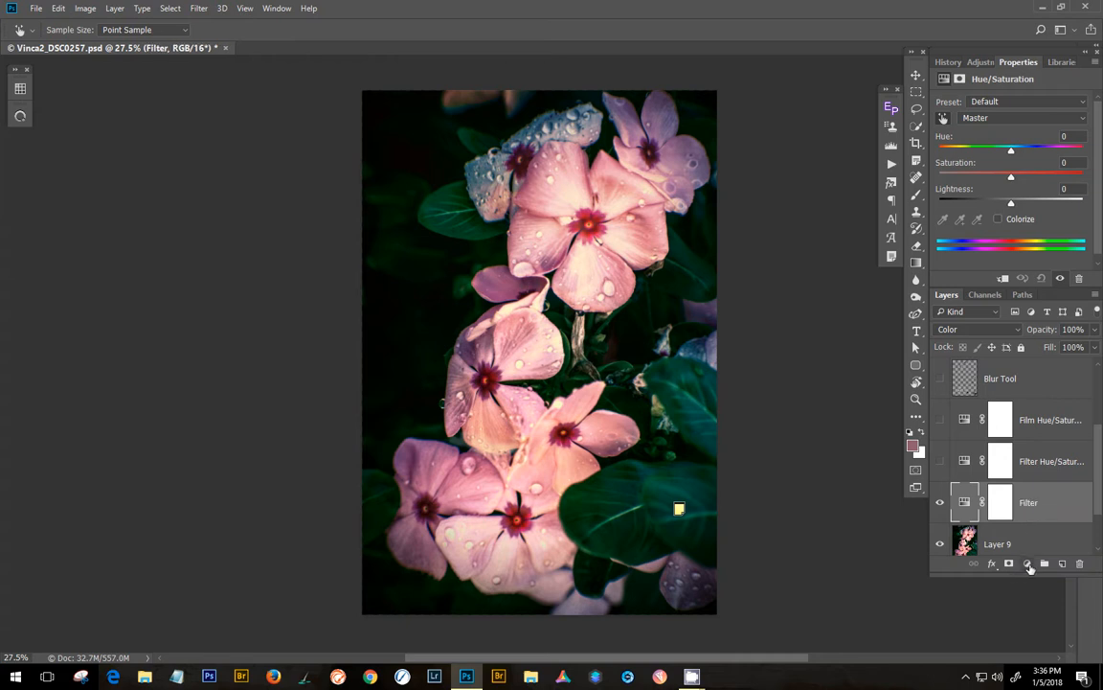
Add a second Hue/Saturation adjustment layer above Filter, set its saturation to -100 and name it film.
left_click(1028, 564)
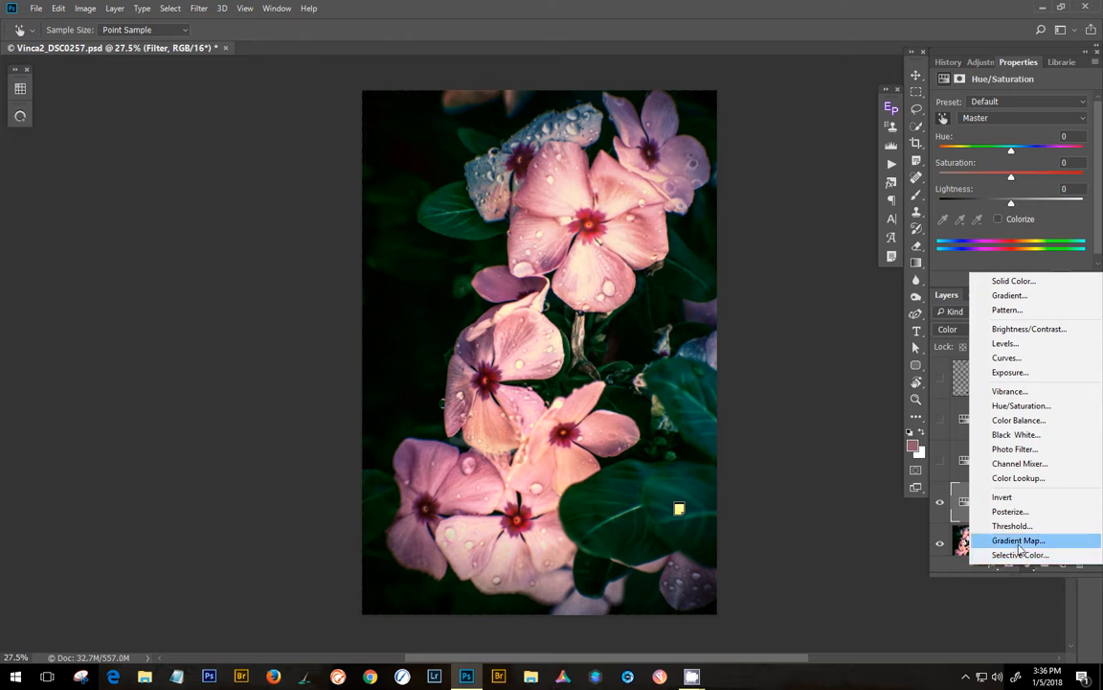
left_click(1021, 406)
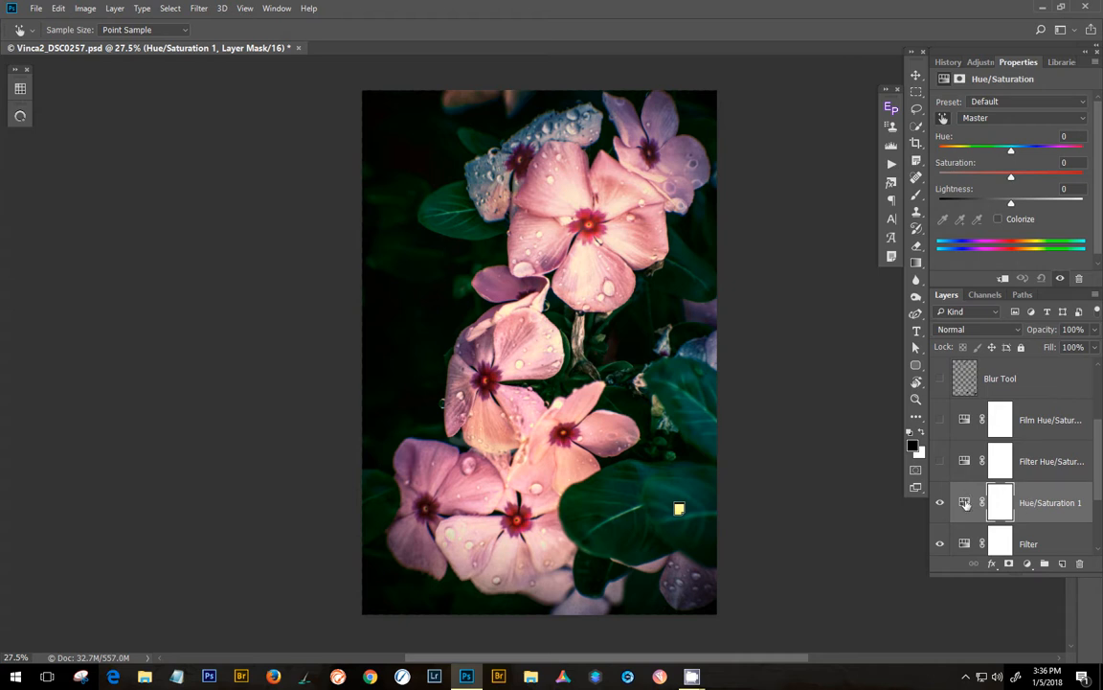
left_click(965, 503)
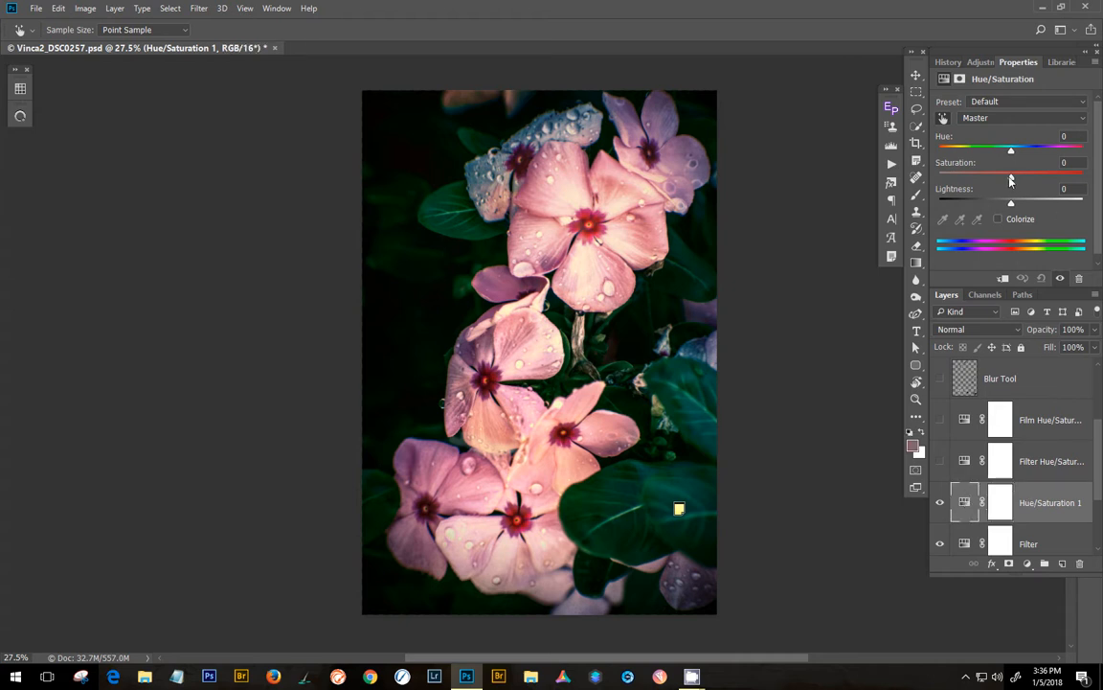
left_click_drag(1011, 181, 937, 192)
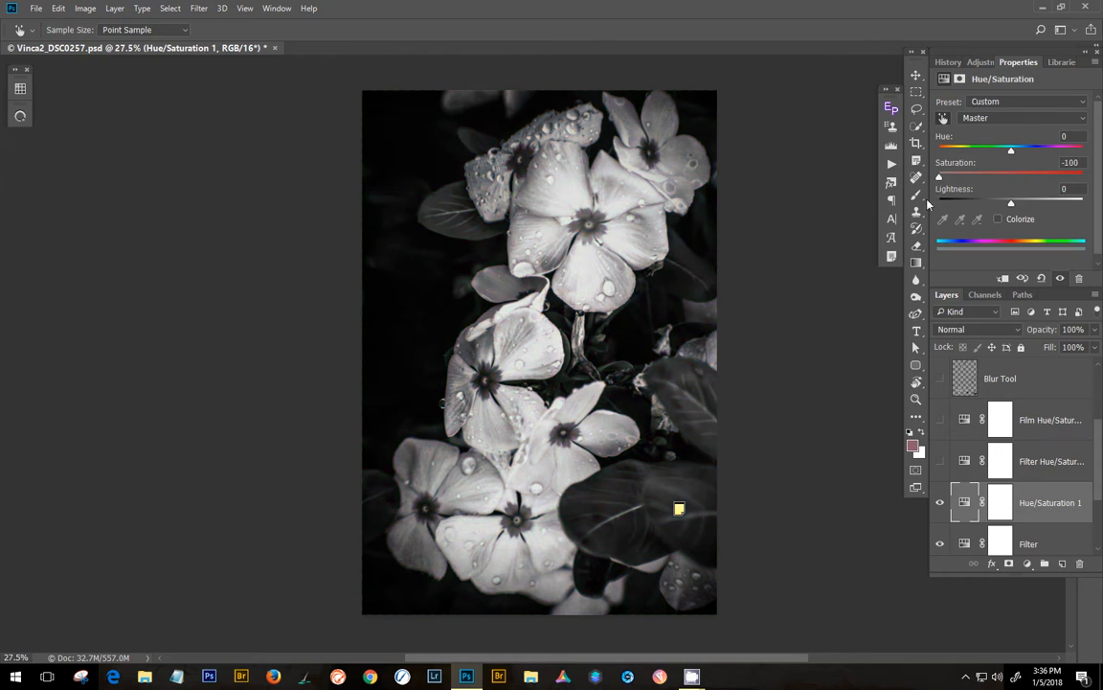
double_click(1035, 502)
type("Fil")
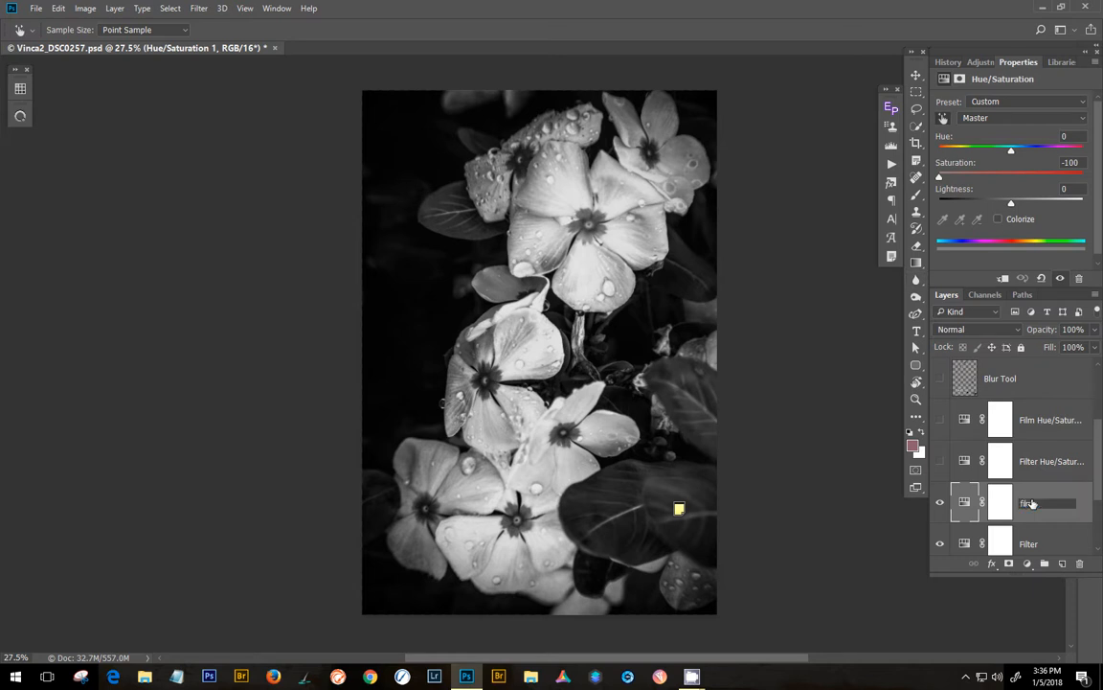
type("m")
key("Return")
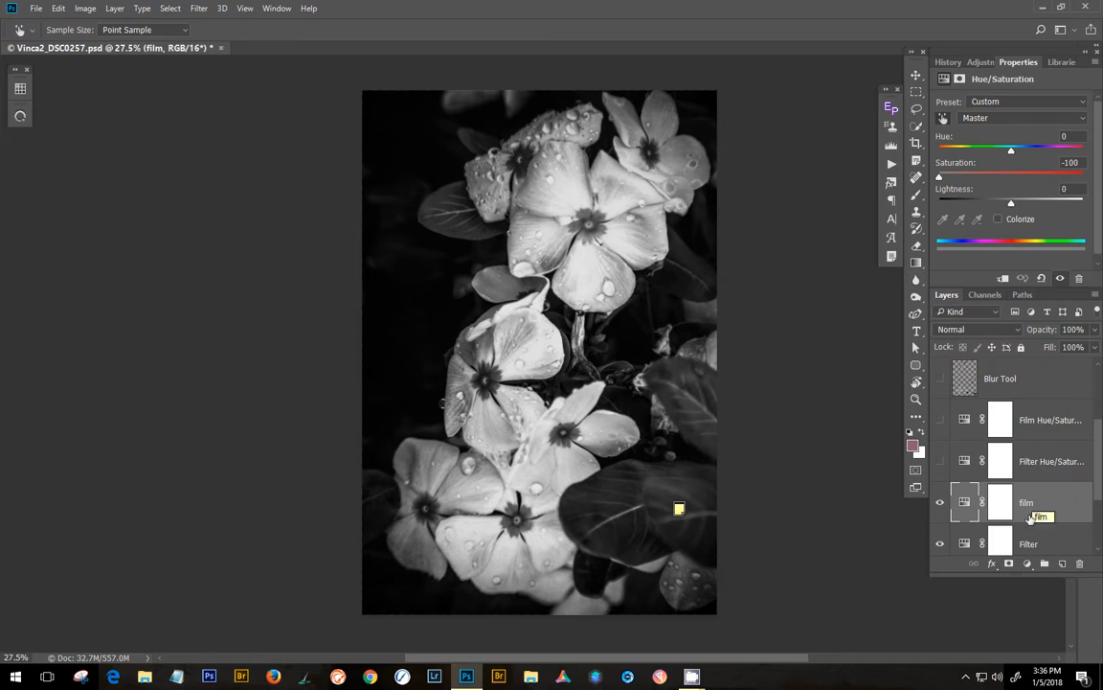
Set the Filter layer's master hue to -39, saturation to -37 and lightness to -11.
scroll(1042, 515, "down", 1)
left_click(1047, 505)
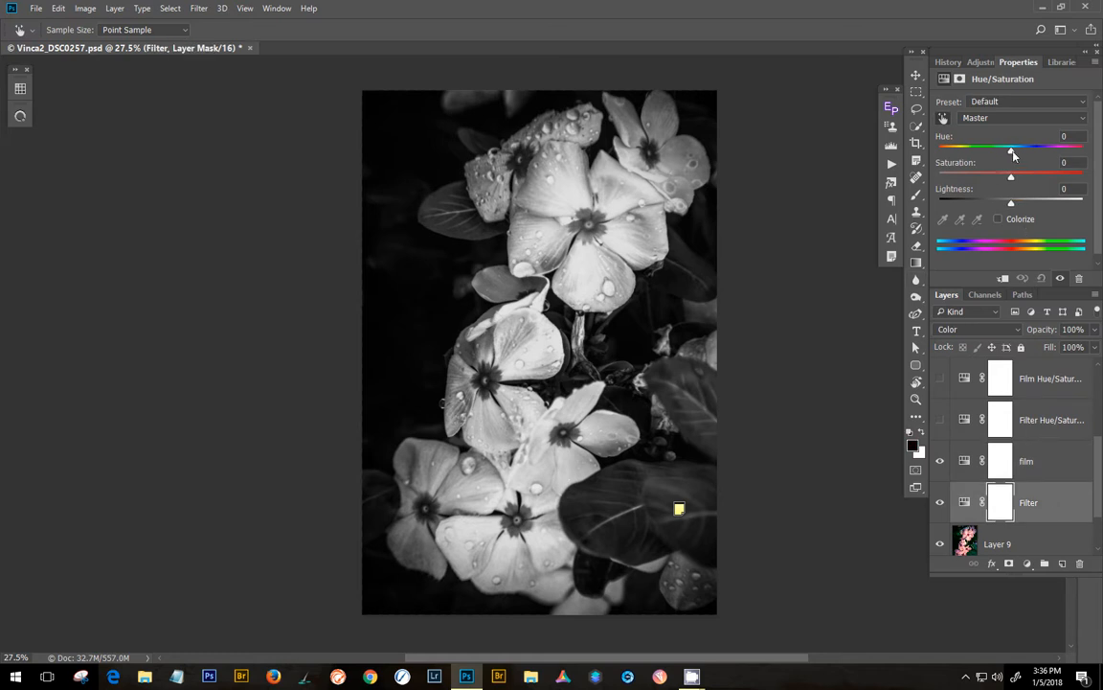
left_click_drag(1010, 154, 1003, 204)
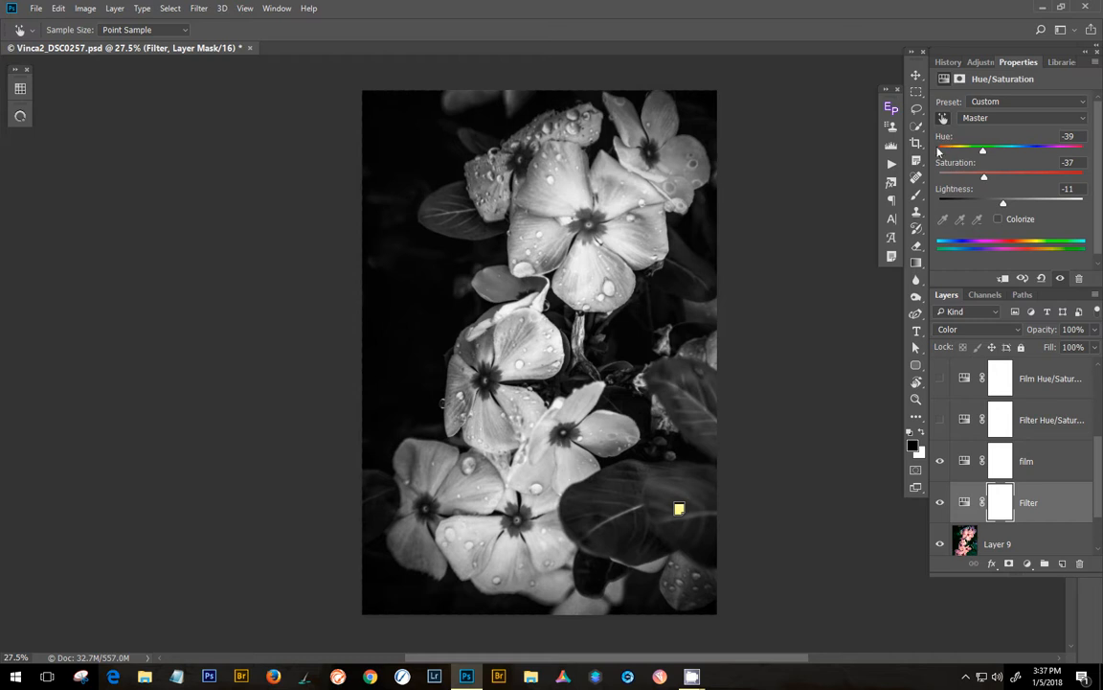
Try adjusting the Filter layer's Yellows, and set its Reds to hue -144 and saturation +11.
left_click(987, 119)
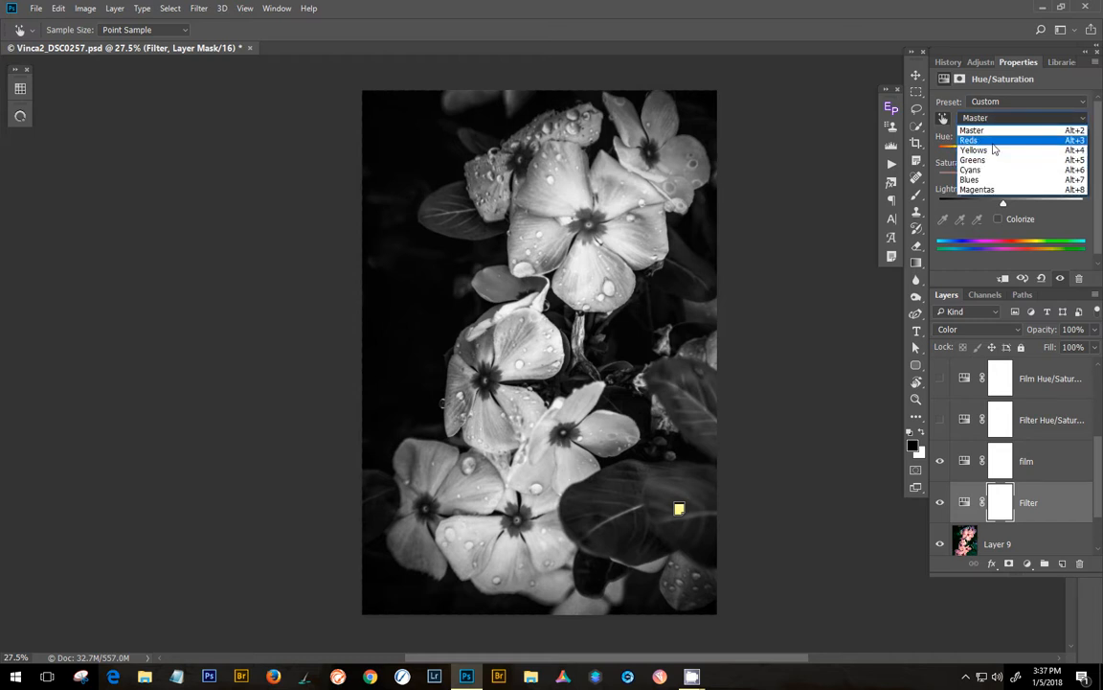
left_click(993, 151)
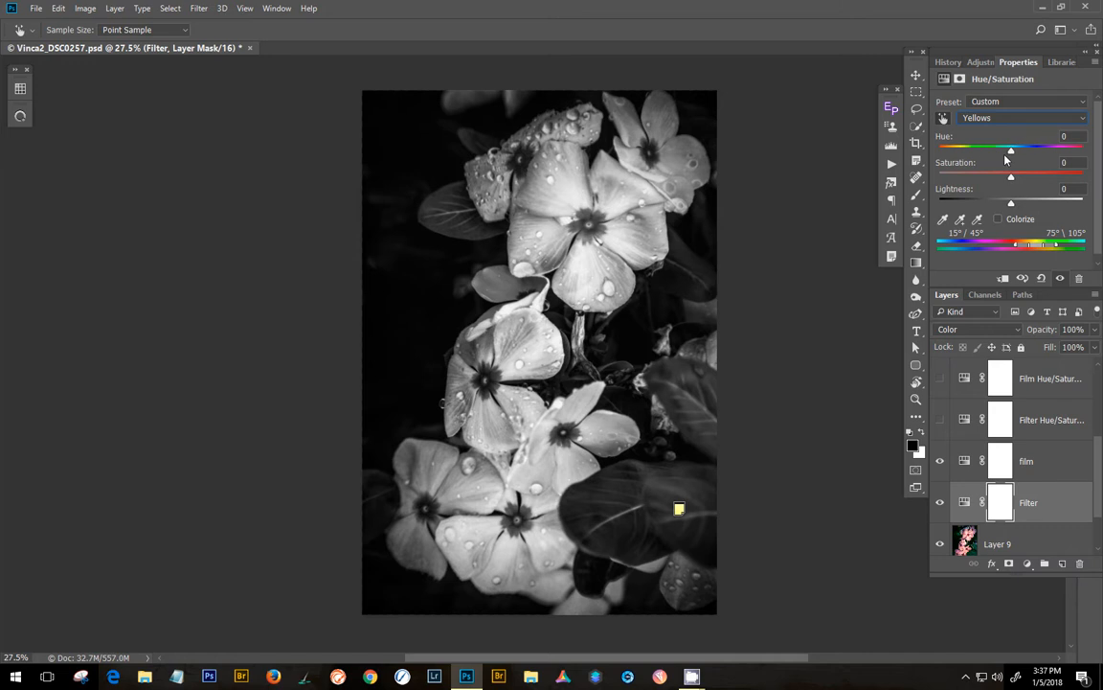
left_click_drag(1012, 153, 1013, 178)
left_click(1001, 119)
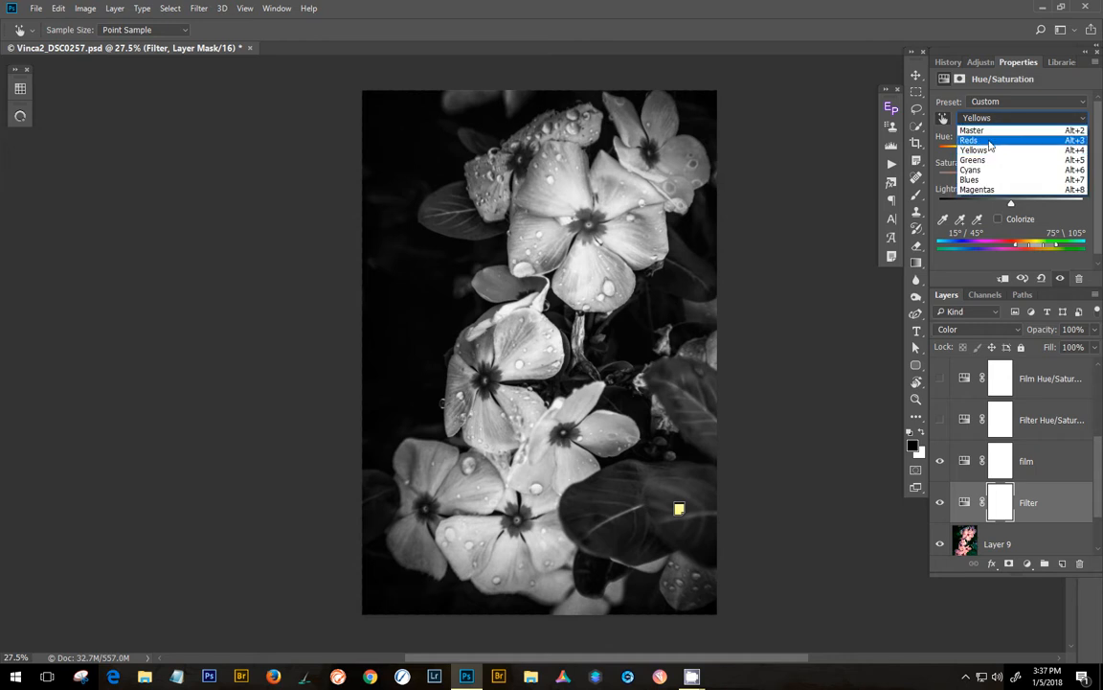
left_click(1006, 140)
left_click_drag(1010, 153, 949, 152)
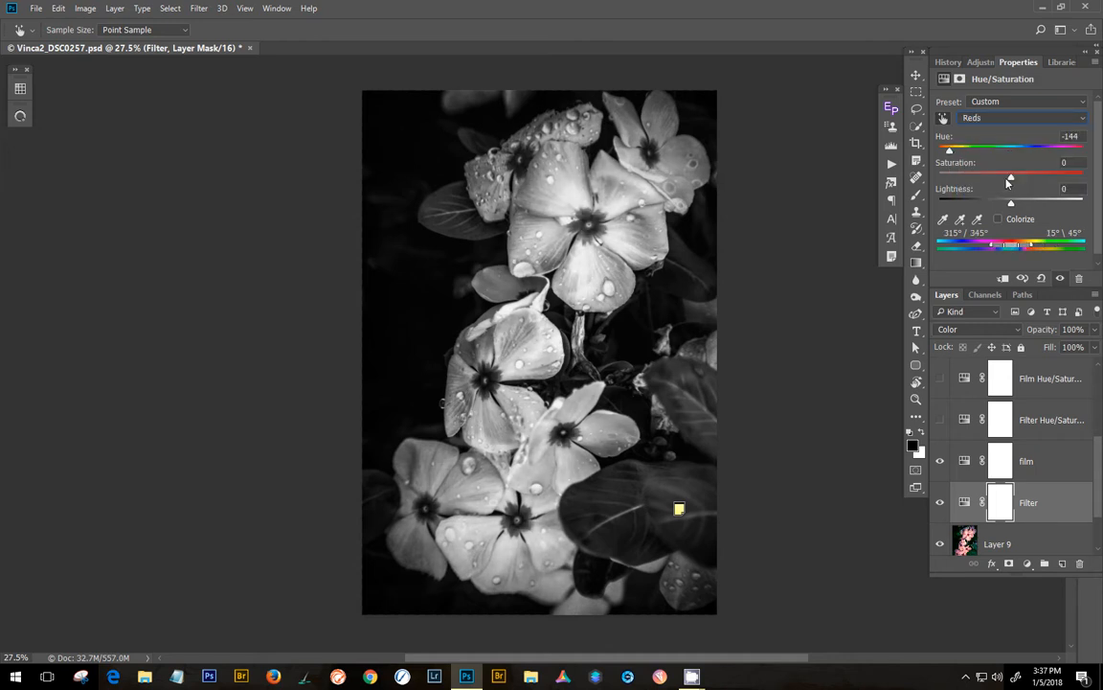
left_click_drag(1012, 179, 1021, 188)
Sample the flower petals with the Hue/Saturation eyedropper and adjust the affected color range to 314°/8° and 74°\130°.
left_click(942, 219)
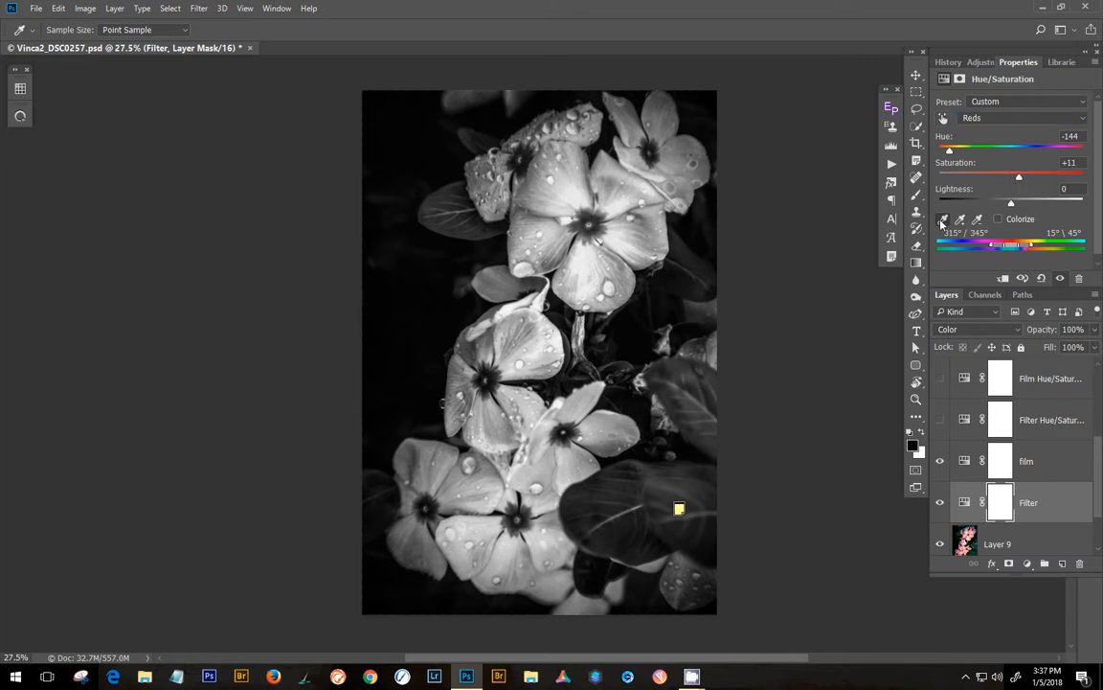
left_click(622, 189)
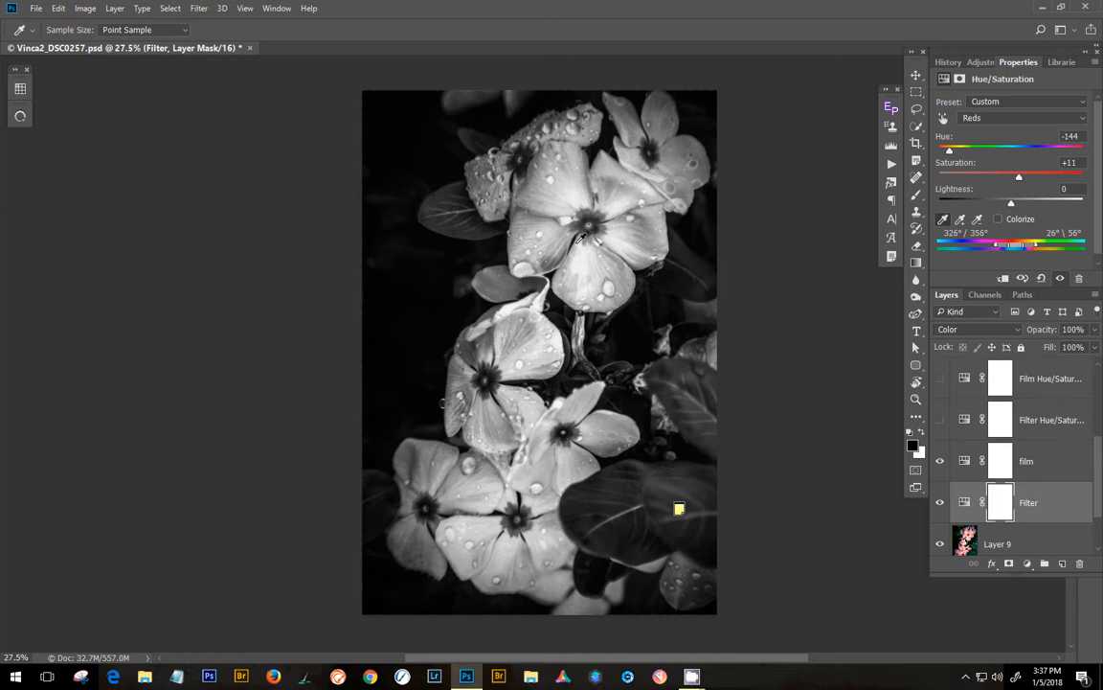
left_click(518, 337)
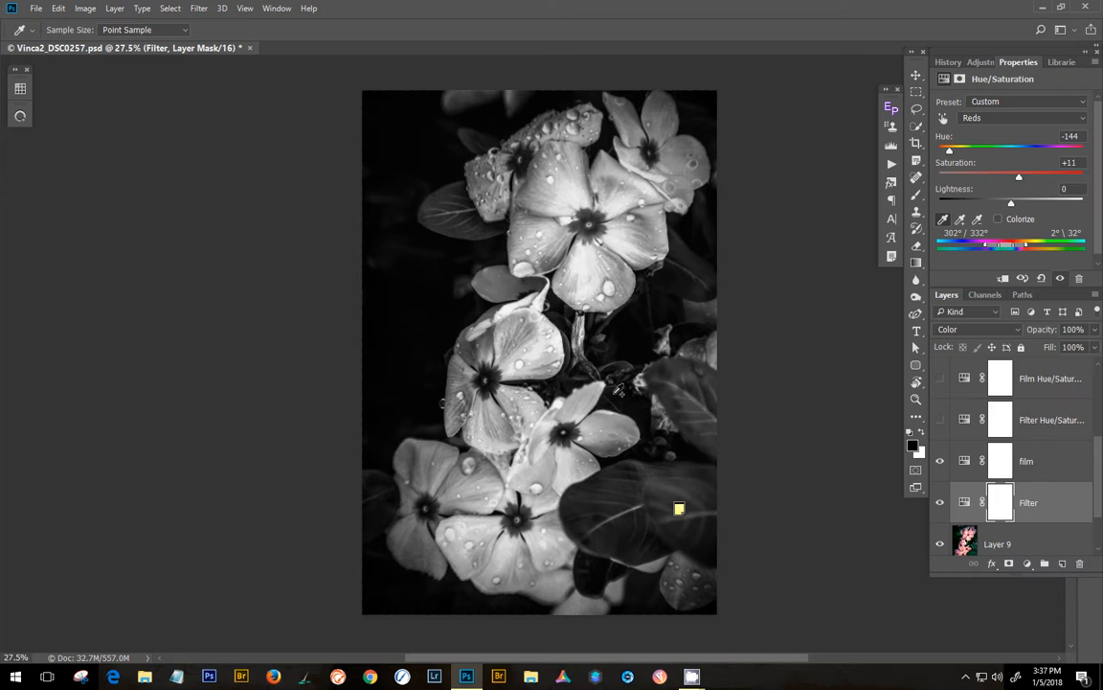
left_click(522, 426)
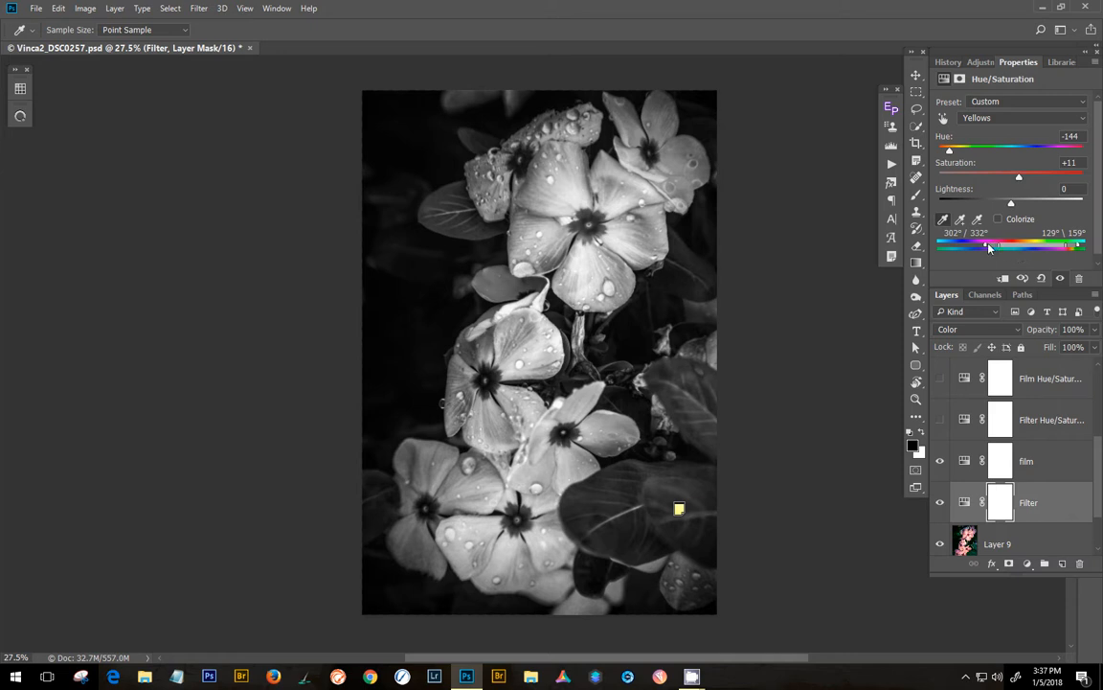
left_click_drag(986, 245, 1066, 251)
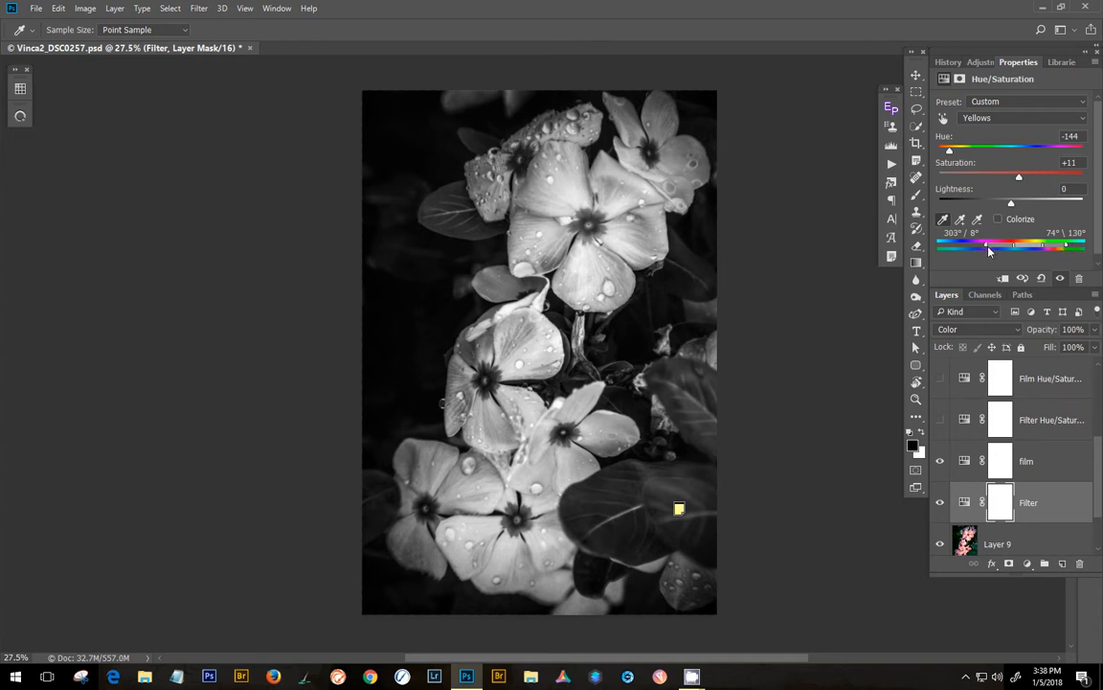
left_click_drag(987, 247, 993, 247)
Hide the new Filter and film layers and show the existing Filter and Film Hue/Saturation layers instead.
left_click(940, 502)
left_click(940, 460)
left_click(940, 420)
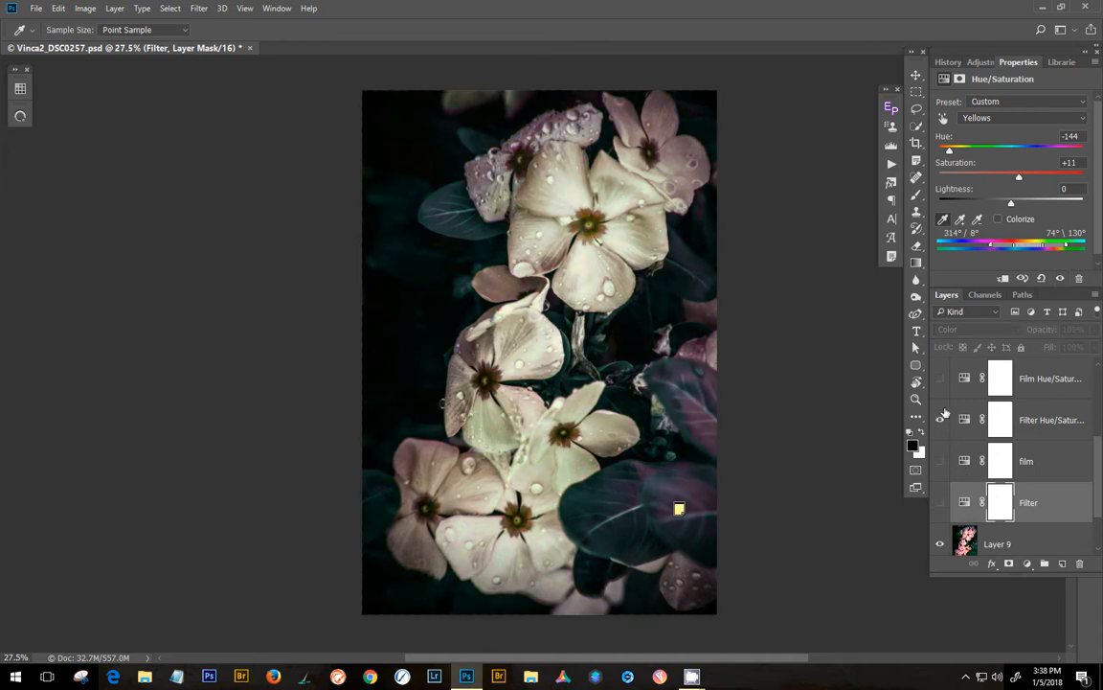
left_click(940, 378)
Review the existing Filter Hue/Saturation layer's Master, Reds and Yellows settings, and the Film Hue/Saturation layer's settings.
scroll(958, 402, "up", 1)
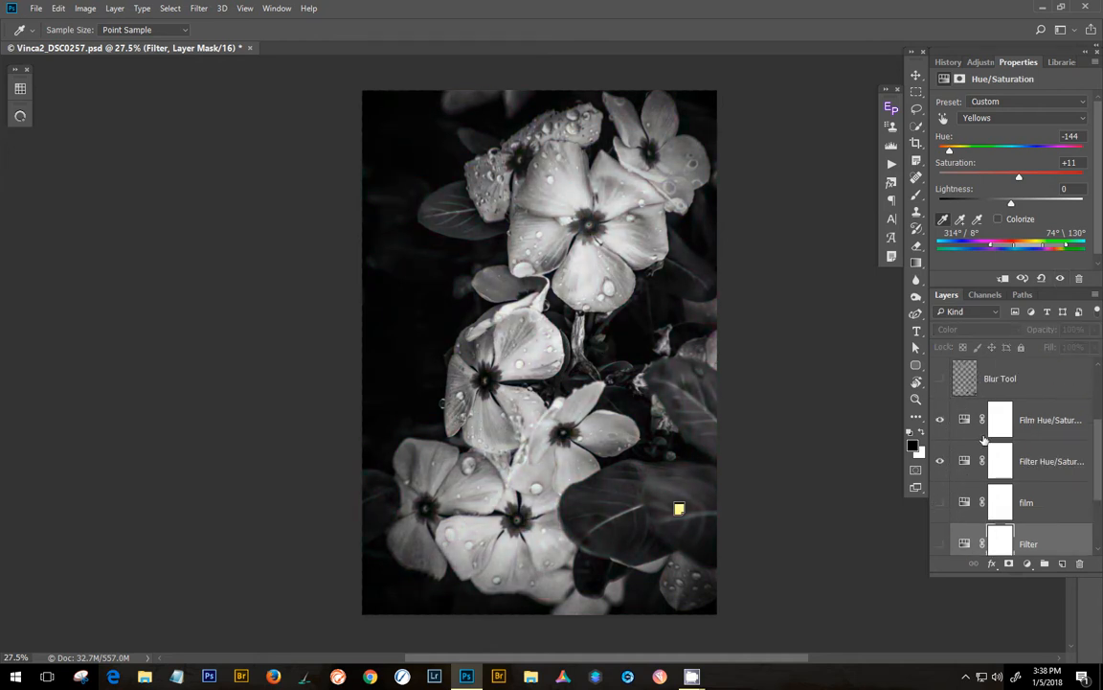
left_click(965, 462)
left_click(966, 462)
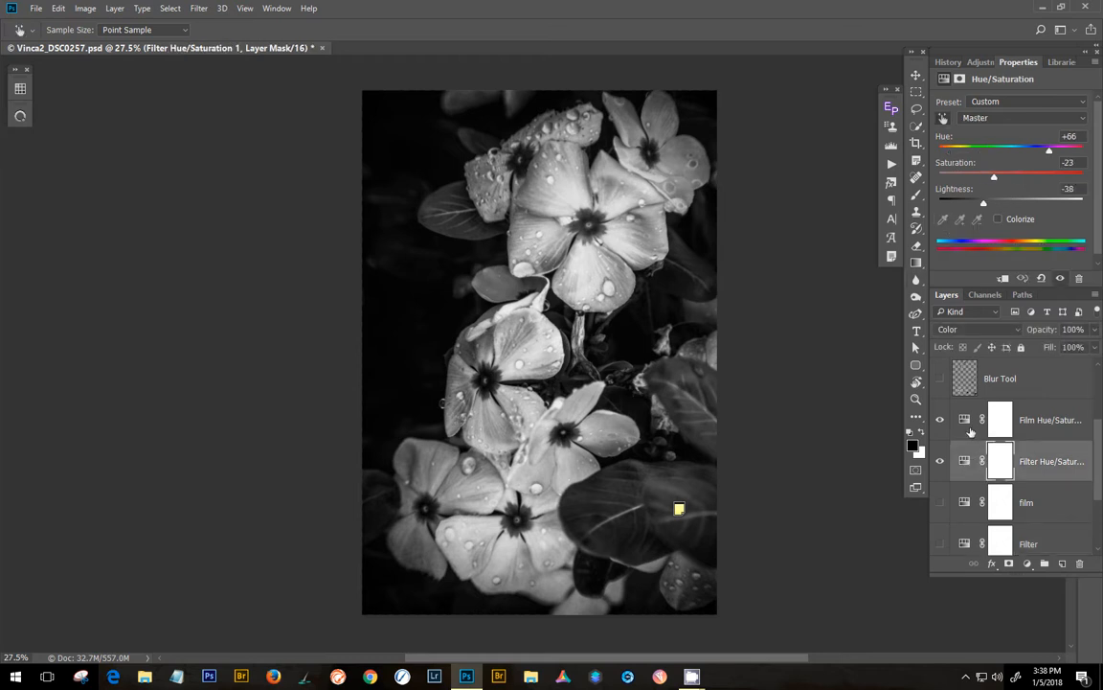
left_click(1030, 118)
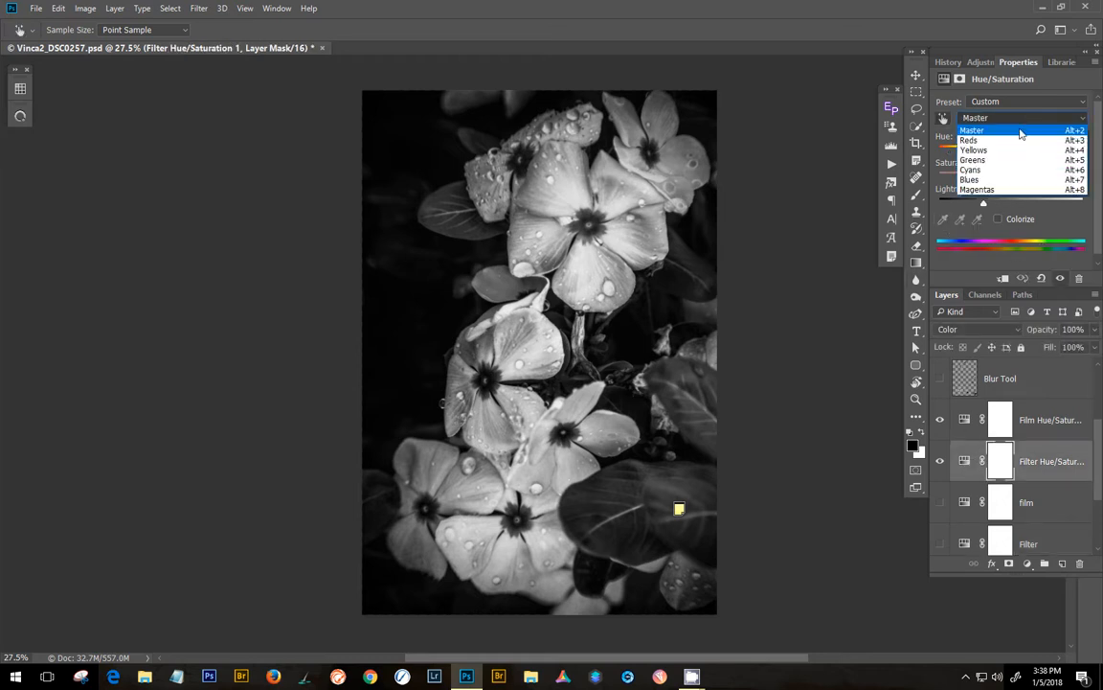
left_click(1014, 133)
left_click(1015, 119)
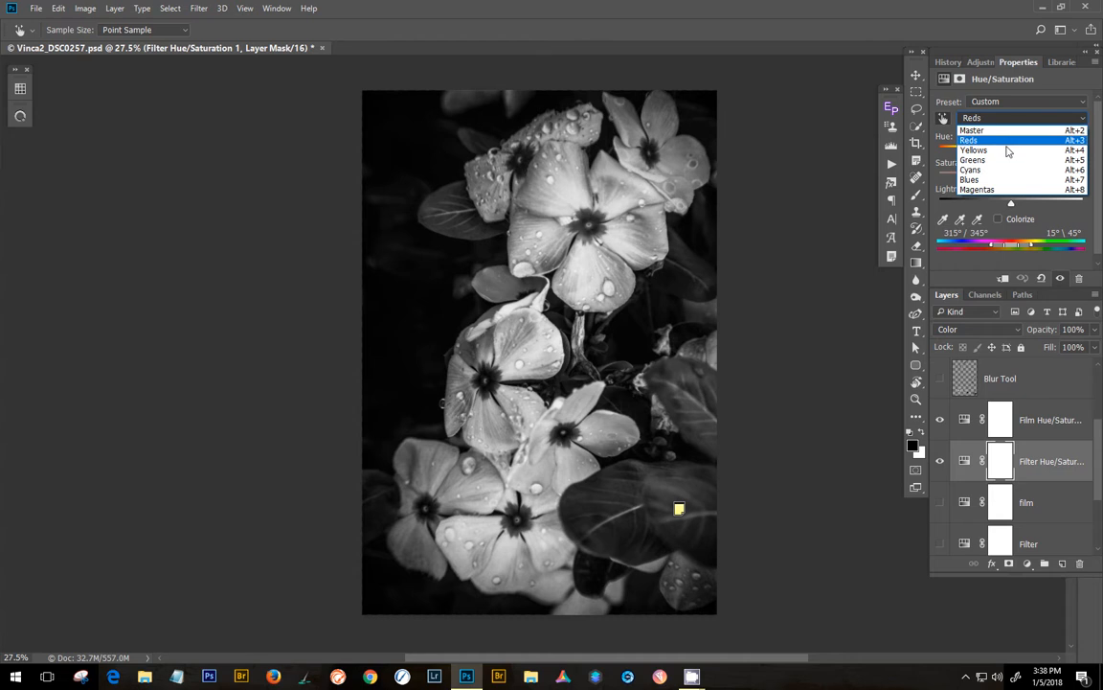
left_click(1008, 150)
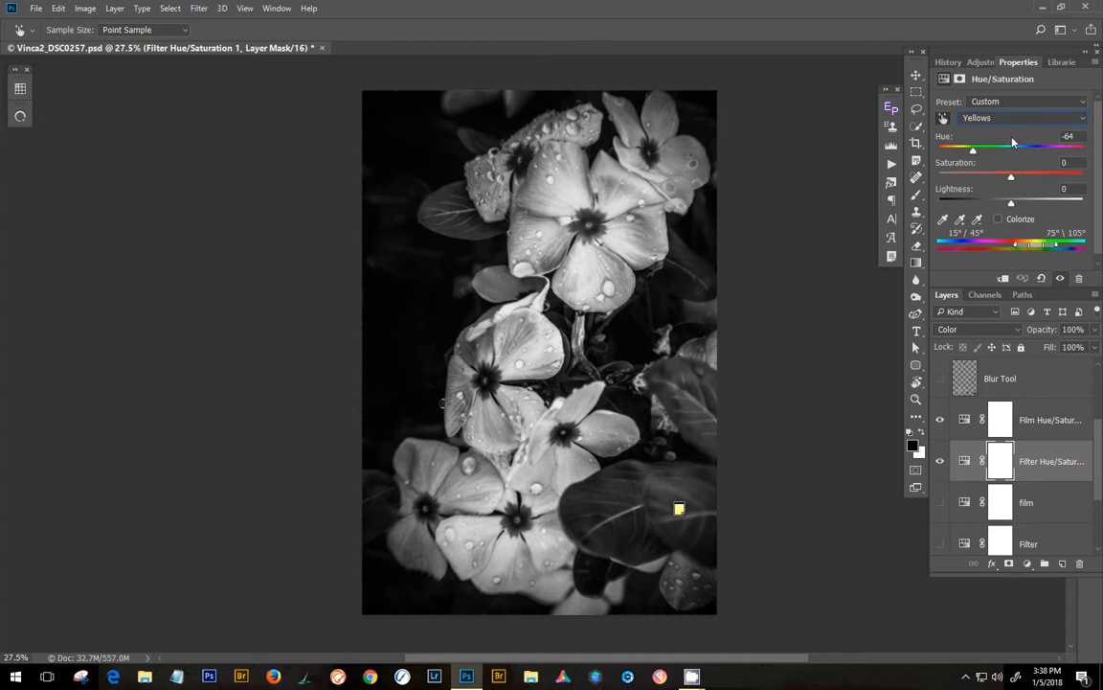
left_click(1008, 118)
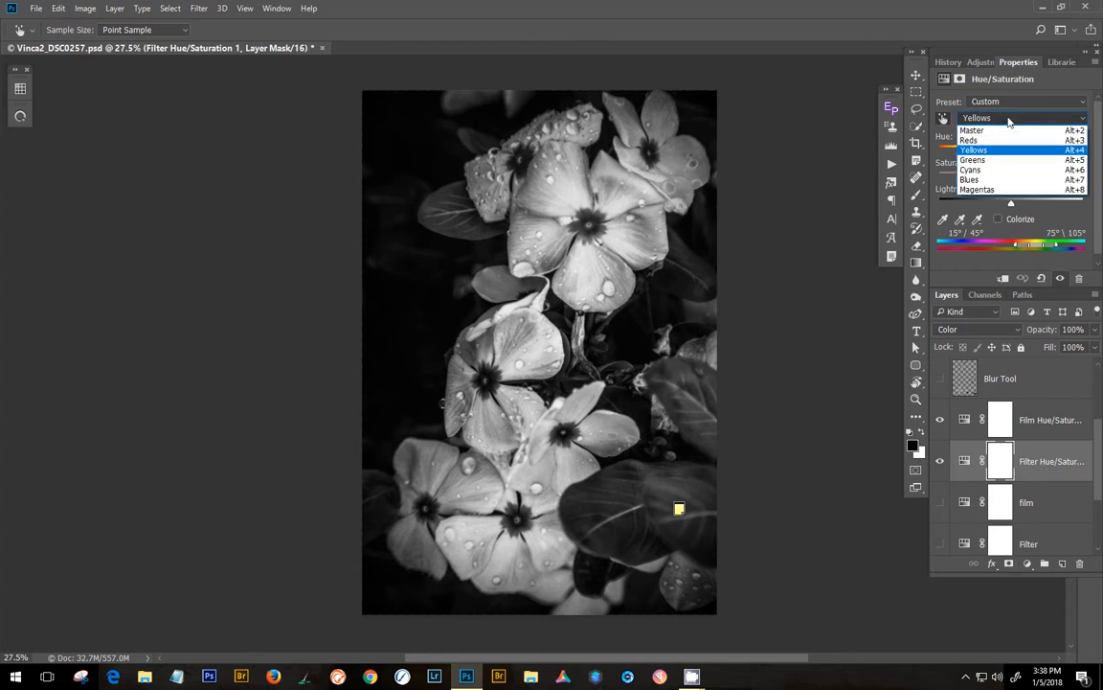
left_click(1008, 118)
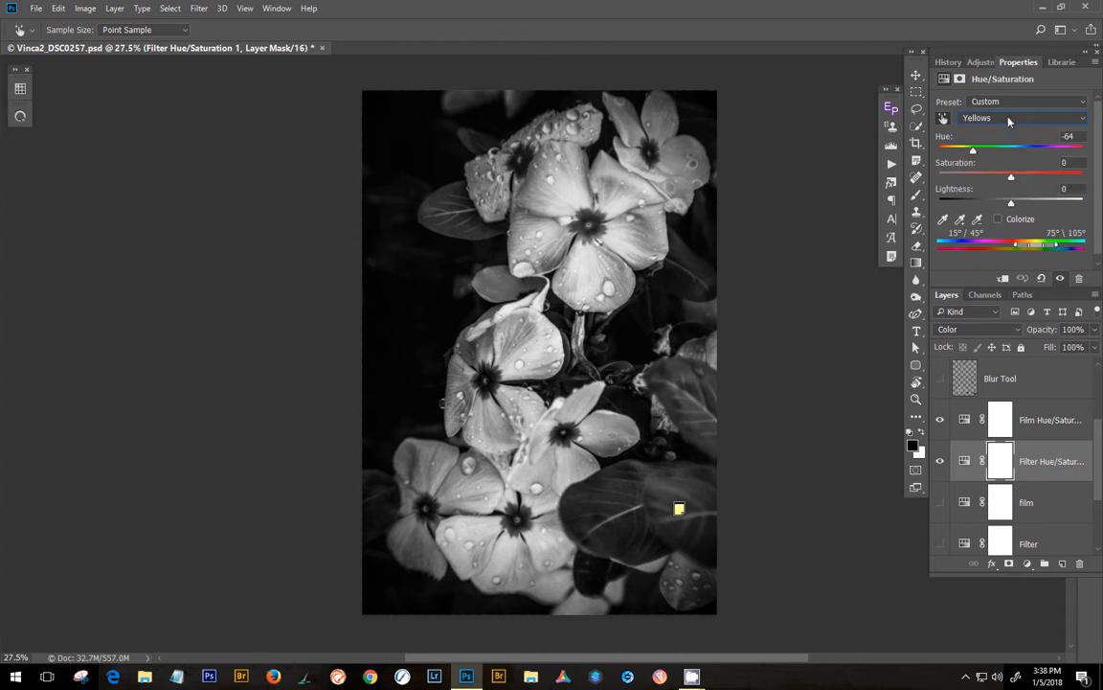
left_click(1032, 426)
Select the Blur Tool layer and make it visible.
scroll(1031, 424, "up", 1)
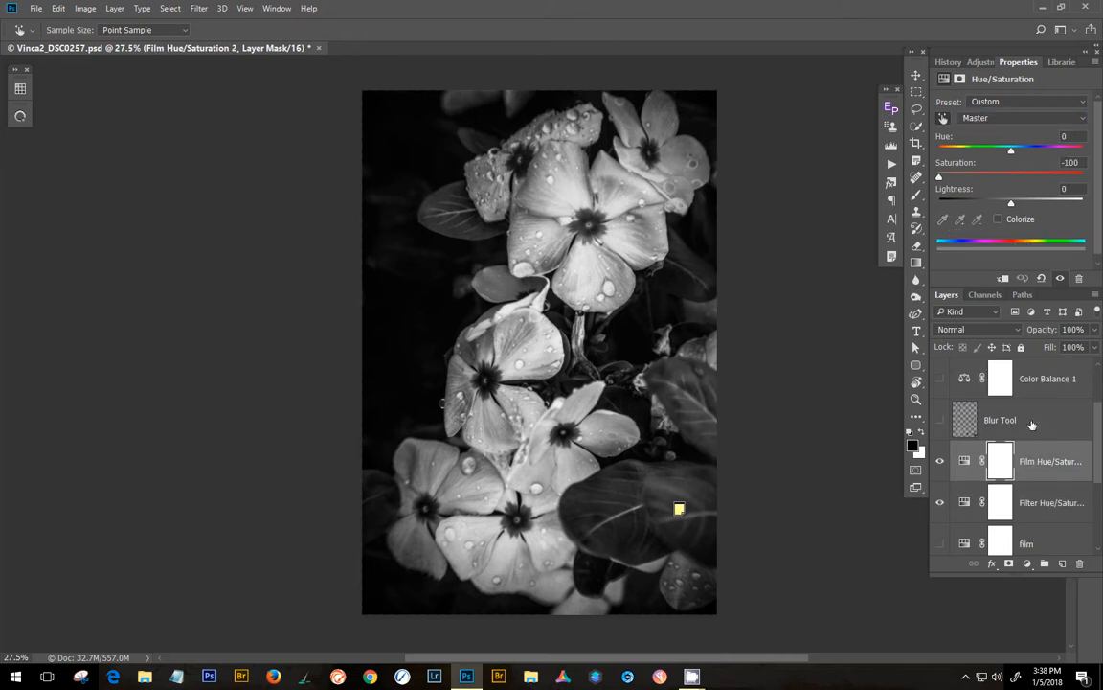
left_click(1033, 424)
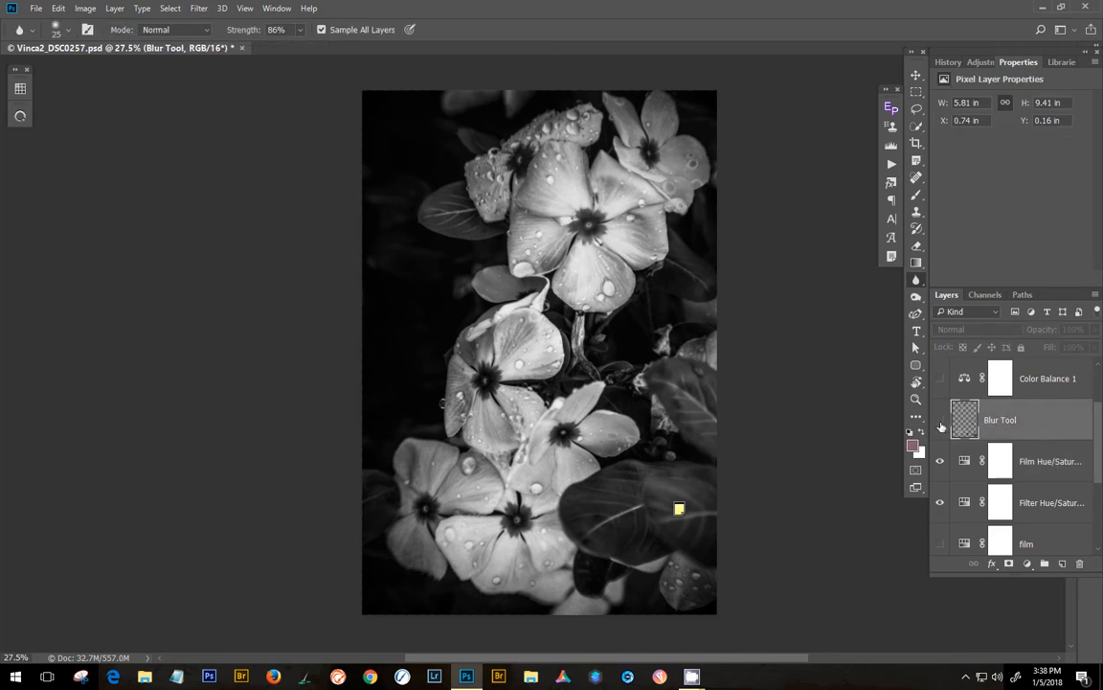
left_click(940, 421)
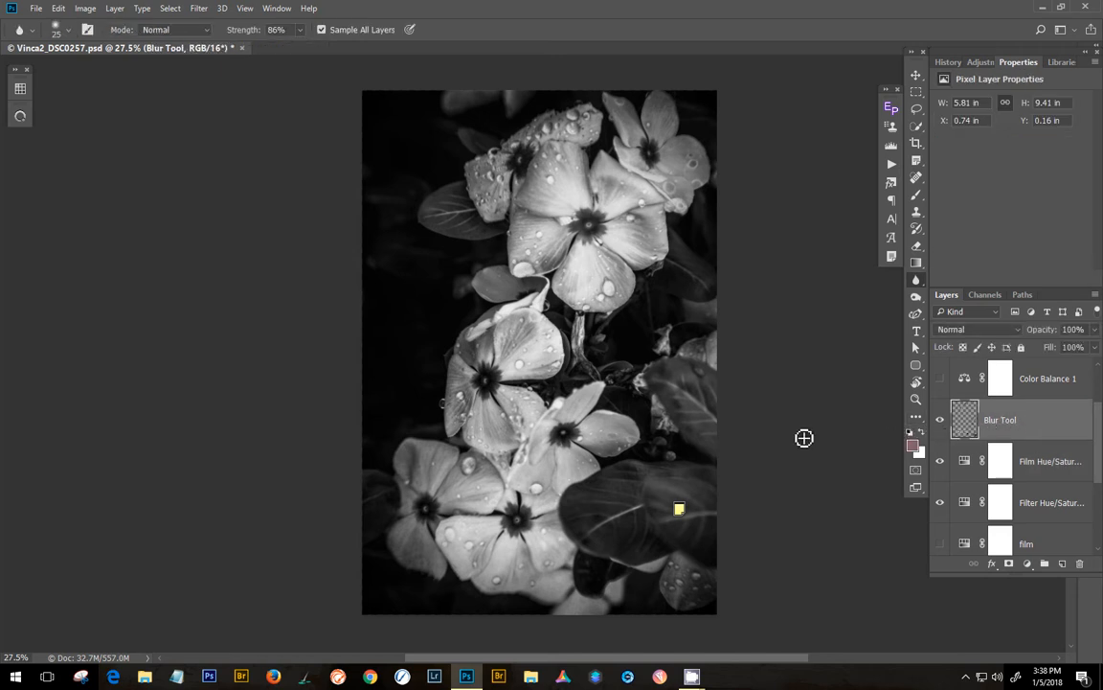
scroll(673, 602, "up", 5)
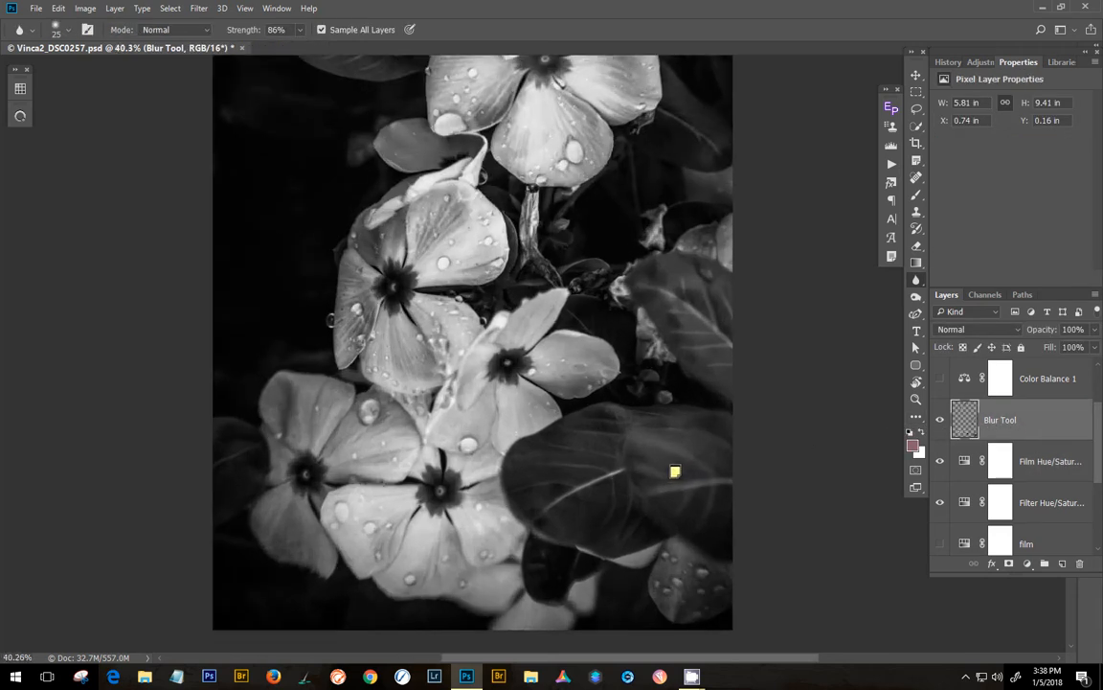
Compare the leaves and background with the Blur Tool layer off and on, both close up and in the full photo.
scroll(695, 590, "up", 3)
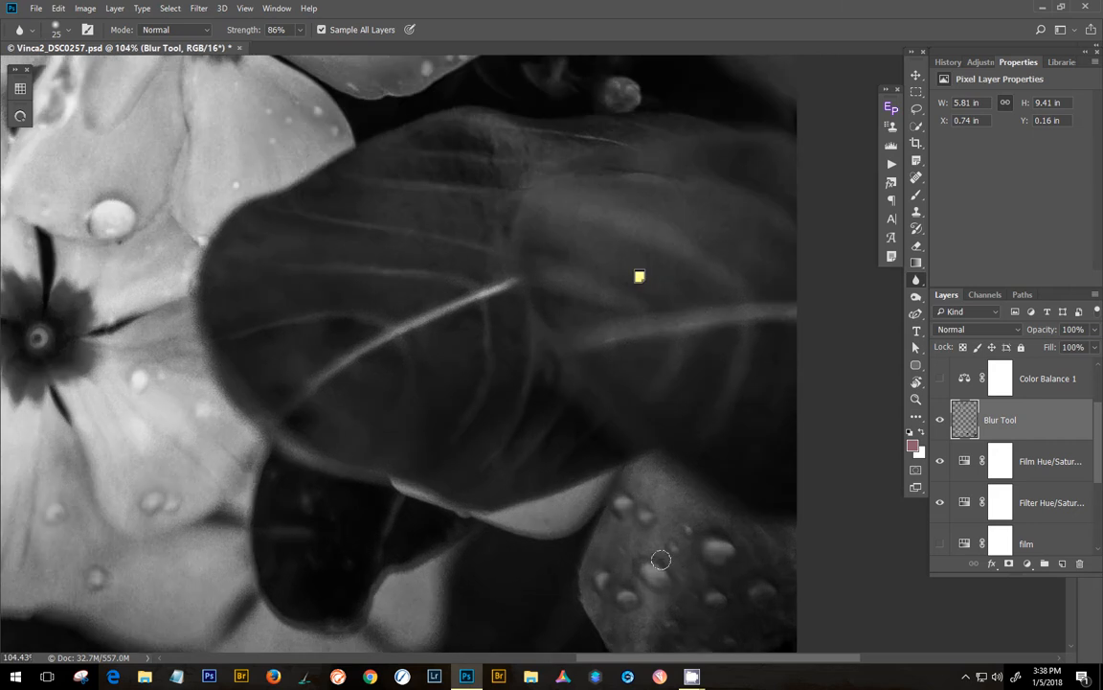
left_click_drag(673, 565, 664, 466)
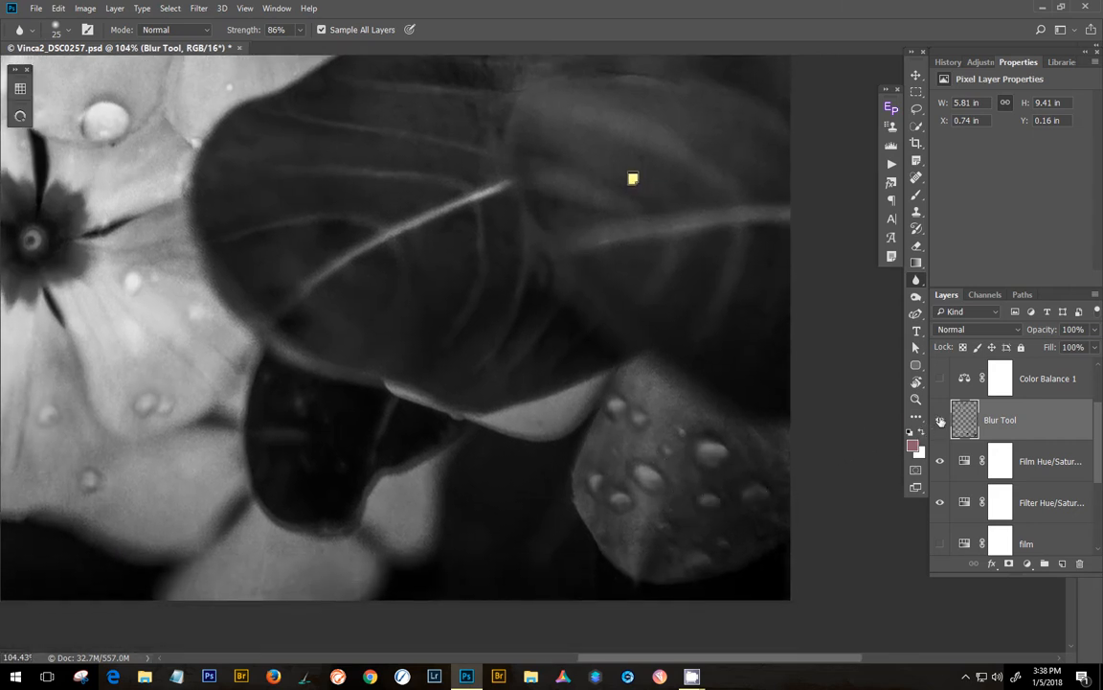
left_click(941, 421)
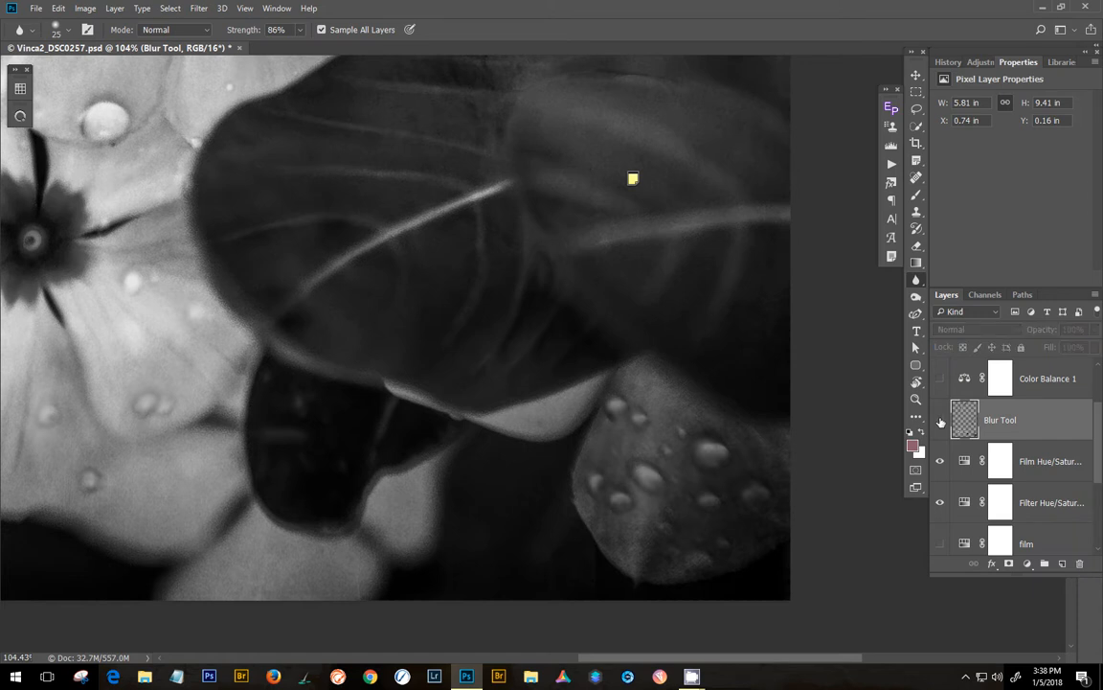
left_click(941, 422)
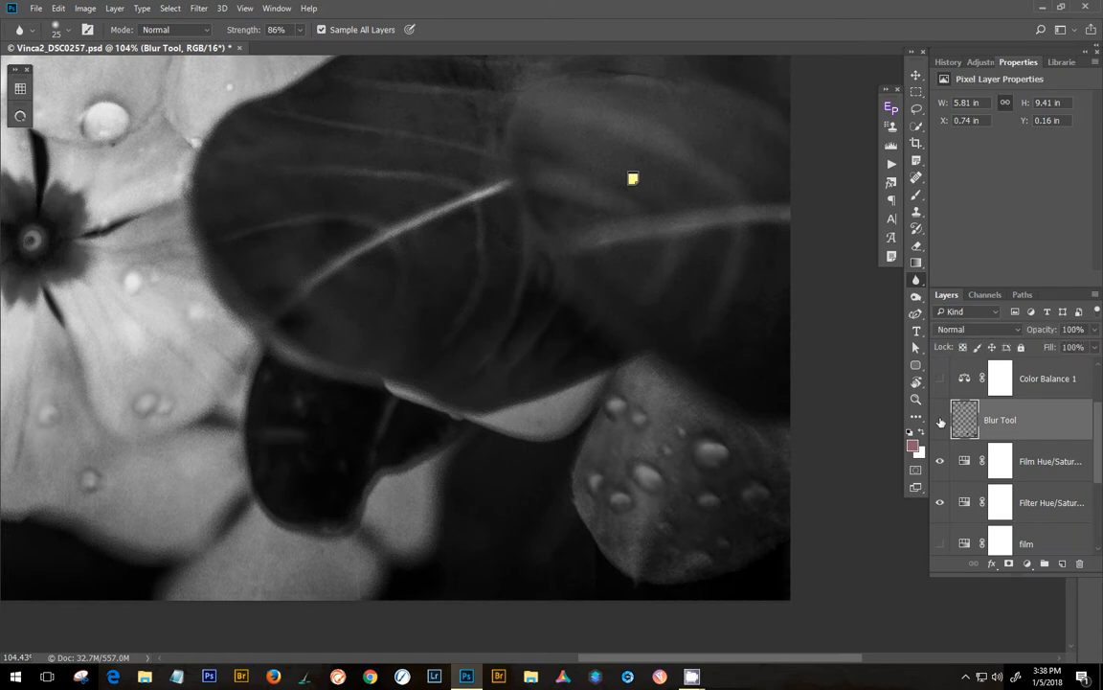
left_click(941, 421)
left_click(940, 421)
scroll(584, 429, "down", 5)
scroll(581, 493, "down", 3)
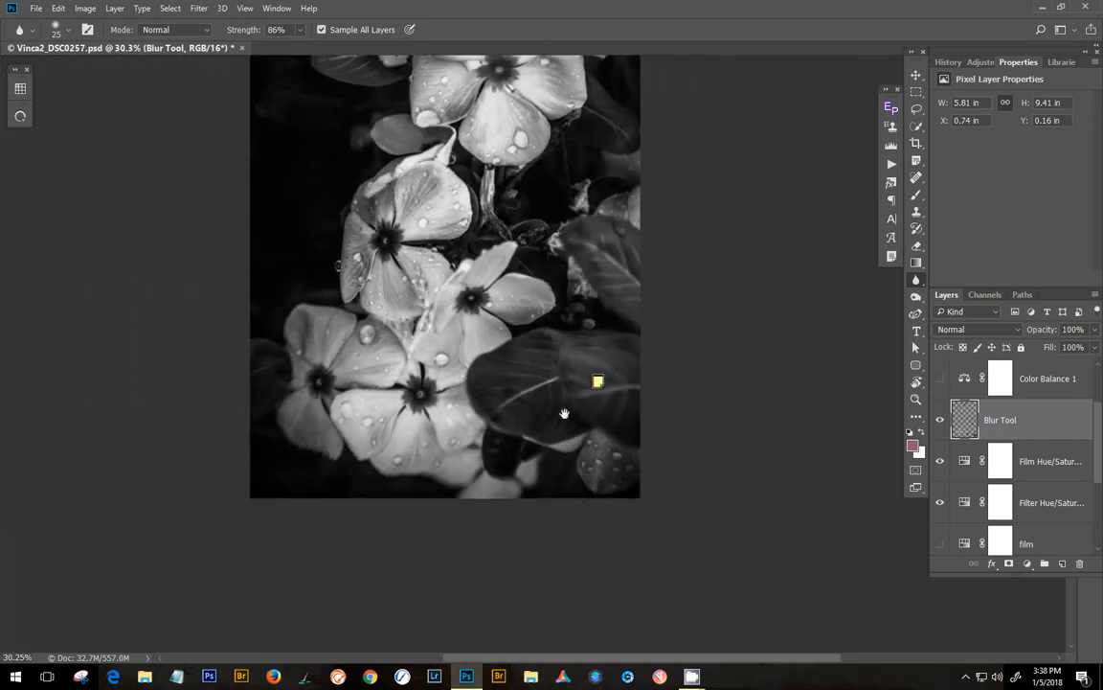
scroll(582, 493, "down", 1)
left_click_drag(562, 463, 567, 475)
scroll(573, 478, "up", 1)
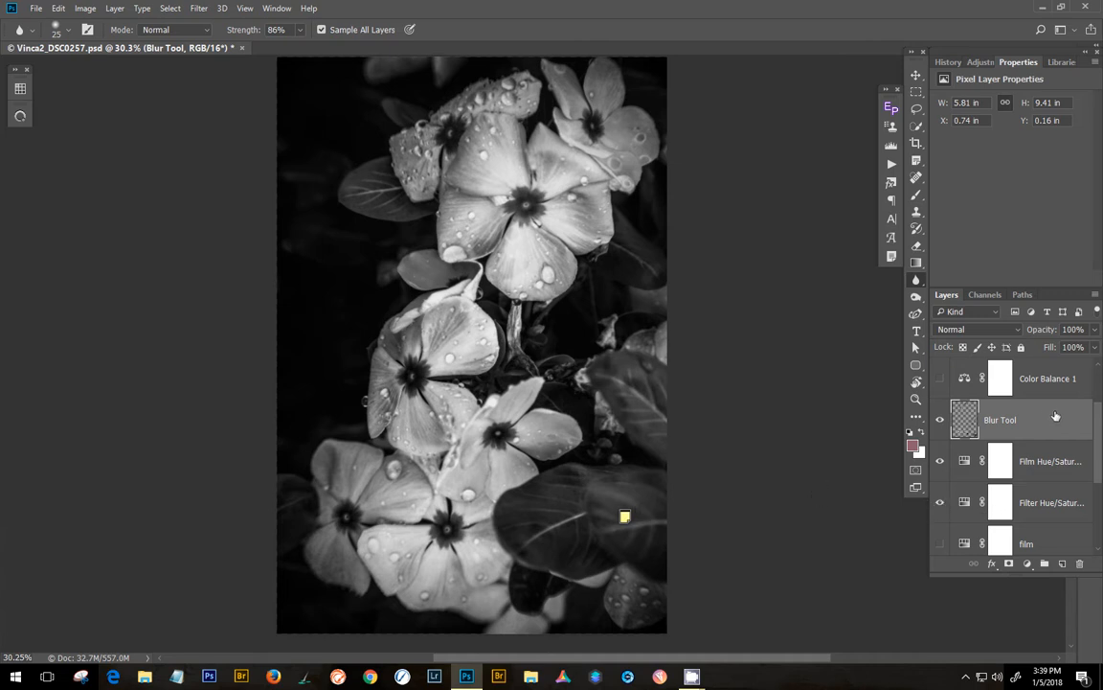
Show the Color Balance 1 layer and review its Shadows and Highlights tone settings.
scroll(1054, 418, "up", 1)
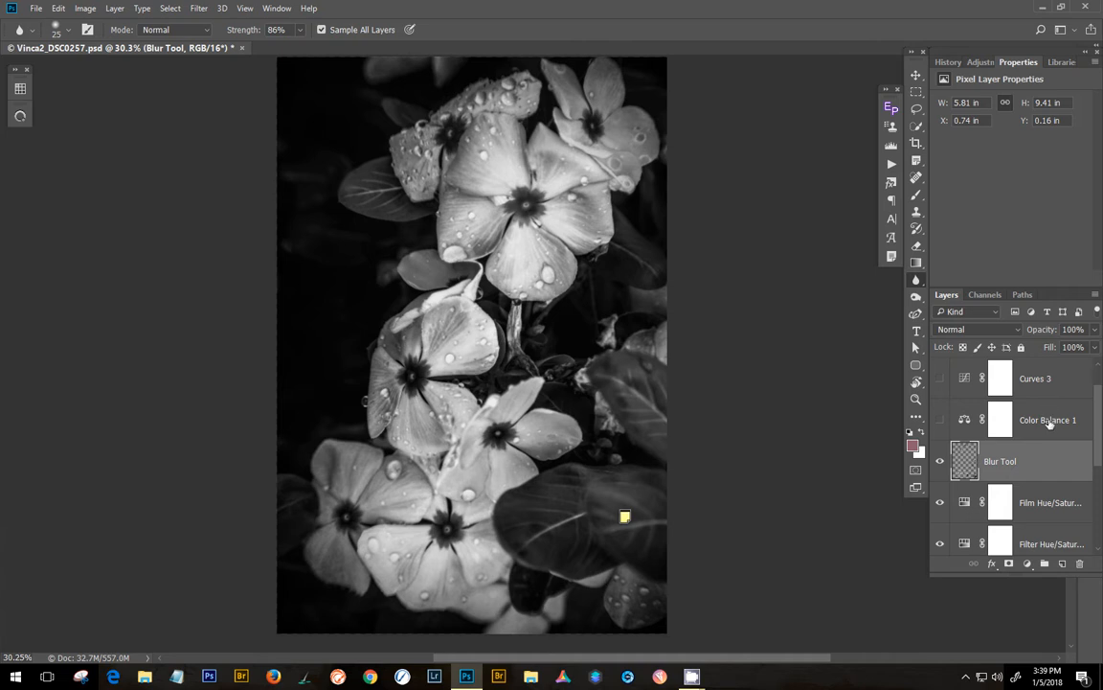
left_click(1049, 424)
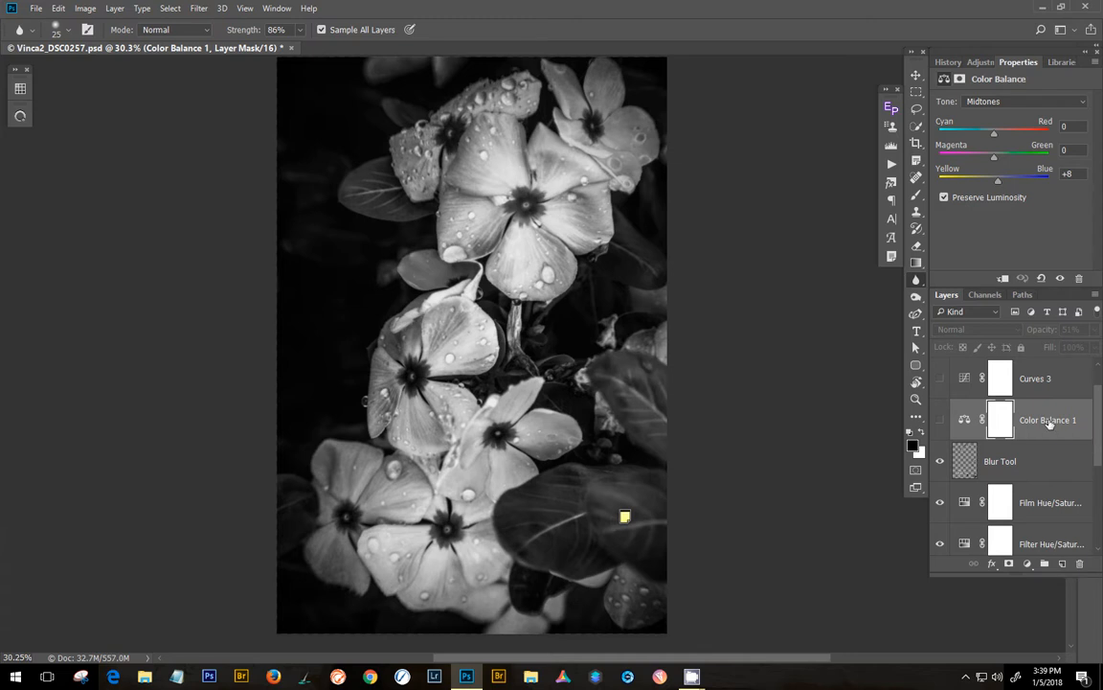
left_click(940, 421)
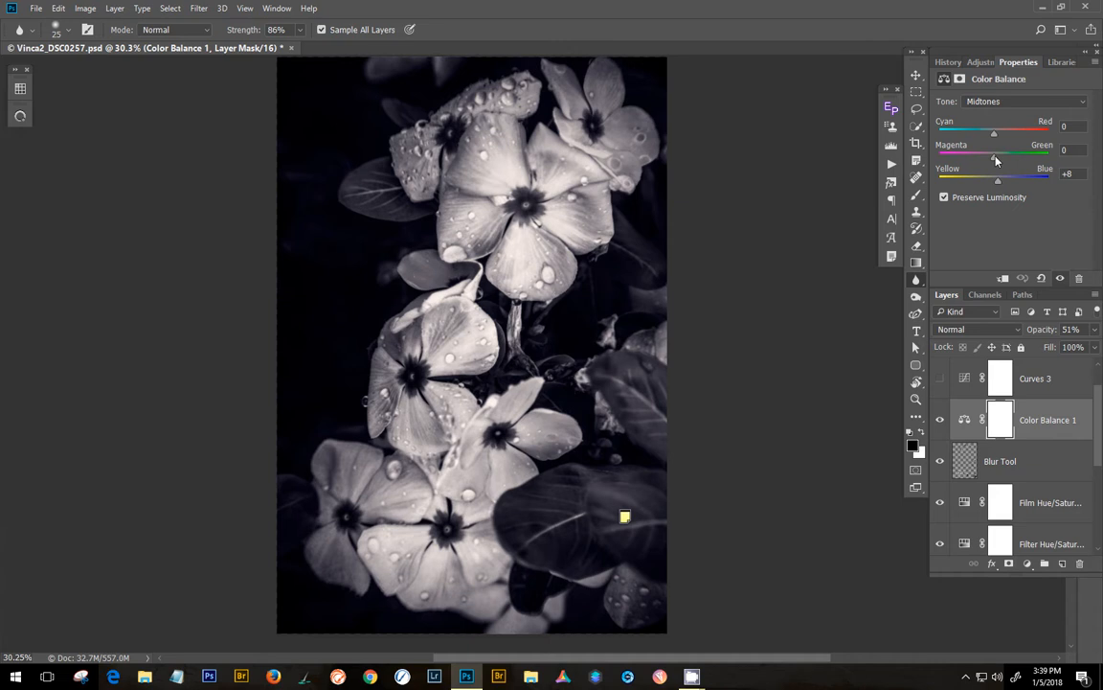
left_click(991, 102)
left_click(987, 113)
left_click(1006, 104)
left_click(1004, 127)
Set the Color Balance Midtones Yellow–Blue value to +9 and hide that layer.
left_click(1004, 101)
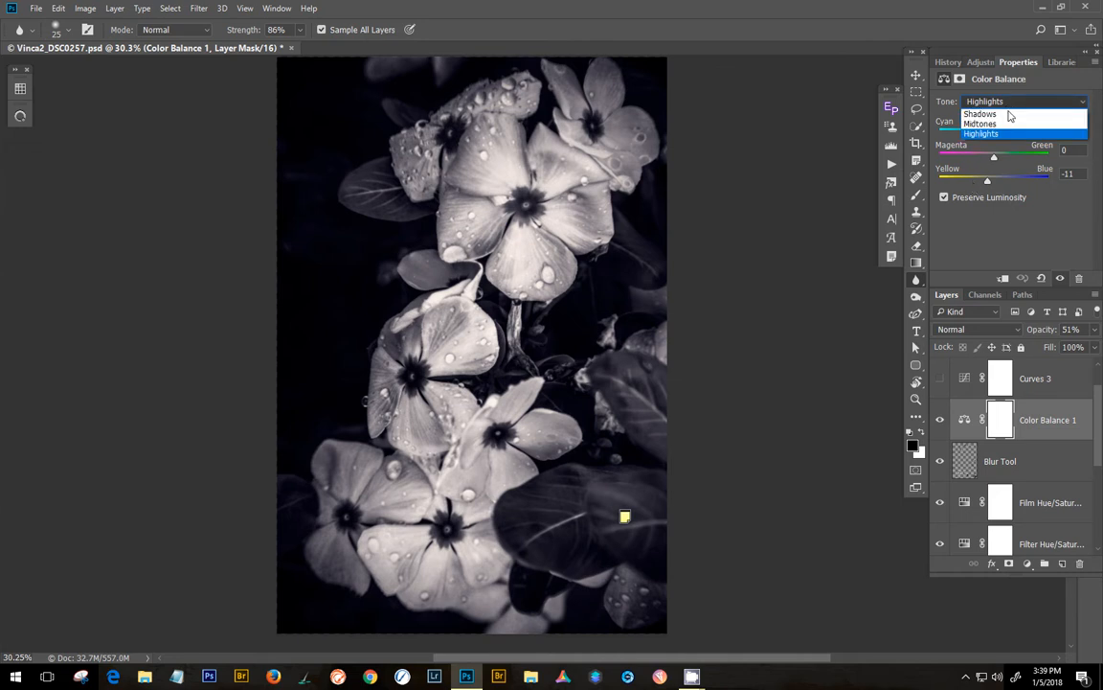
left_click(1003, 123)
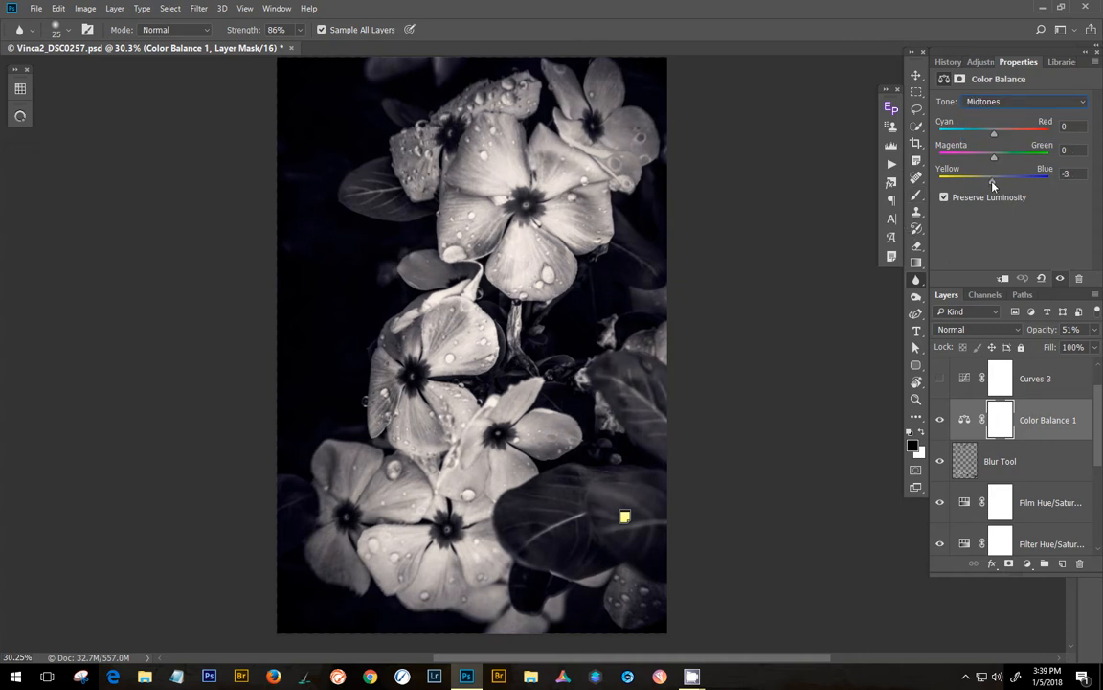
mouse_move(999, 183)
left_mouse_down()
mouse_move(1014, 189)
mouse_move(998, 186)
left_mouse_up()
left_click(941, 421)
Preview the Curves 3 layer's toning, examine its Red channel curve, and hide the layer again.
scroll(942, 423, "up", 1)
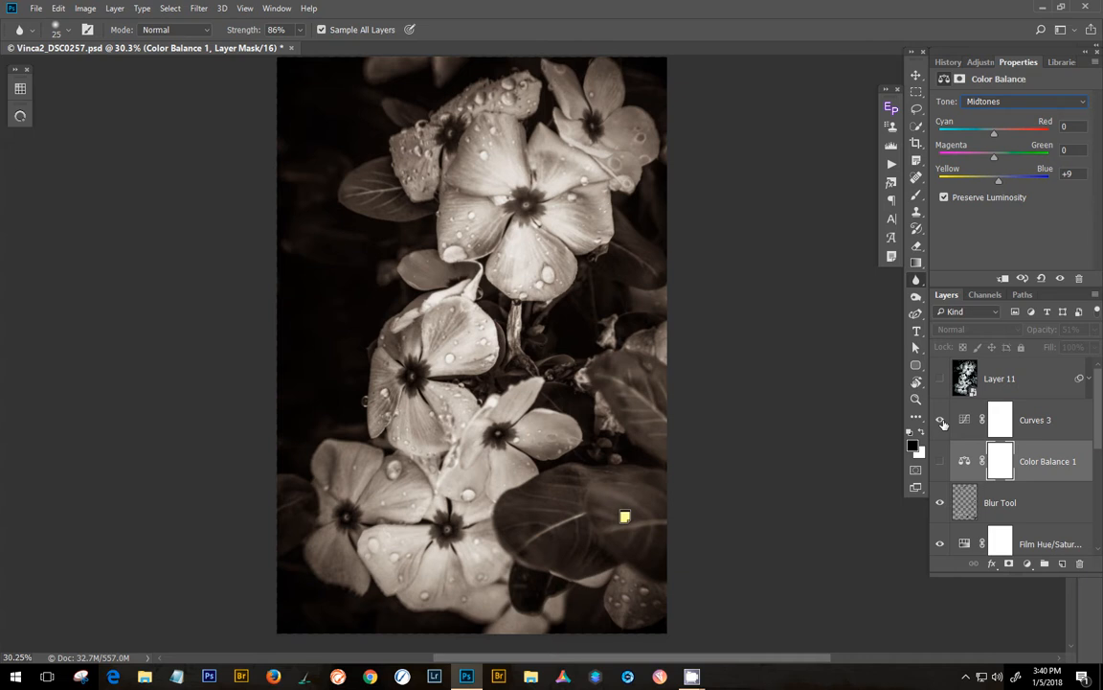
left_click(964, 419)
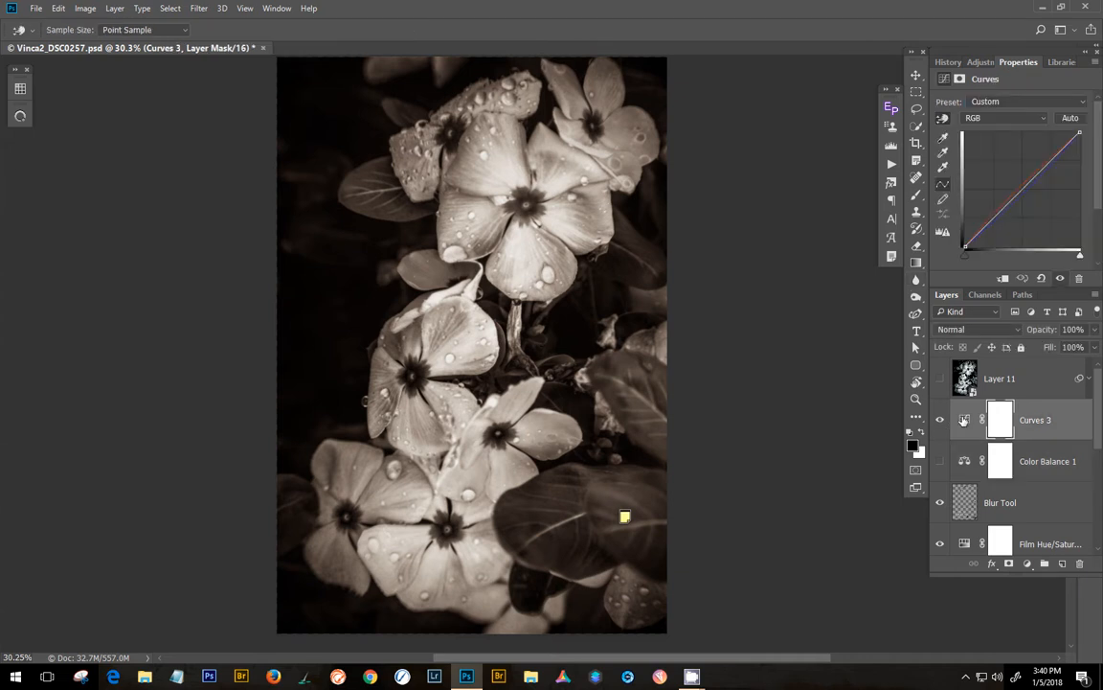
left_click(997, 117)
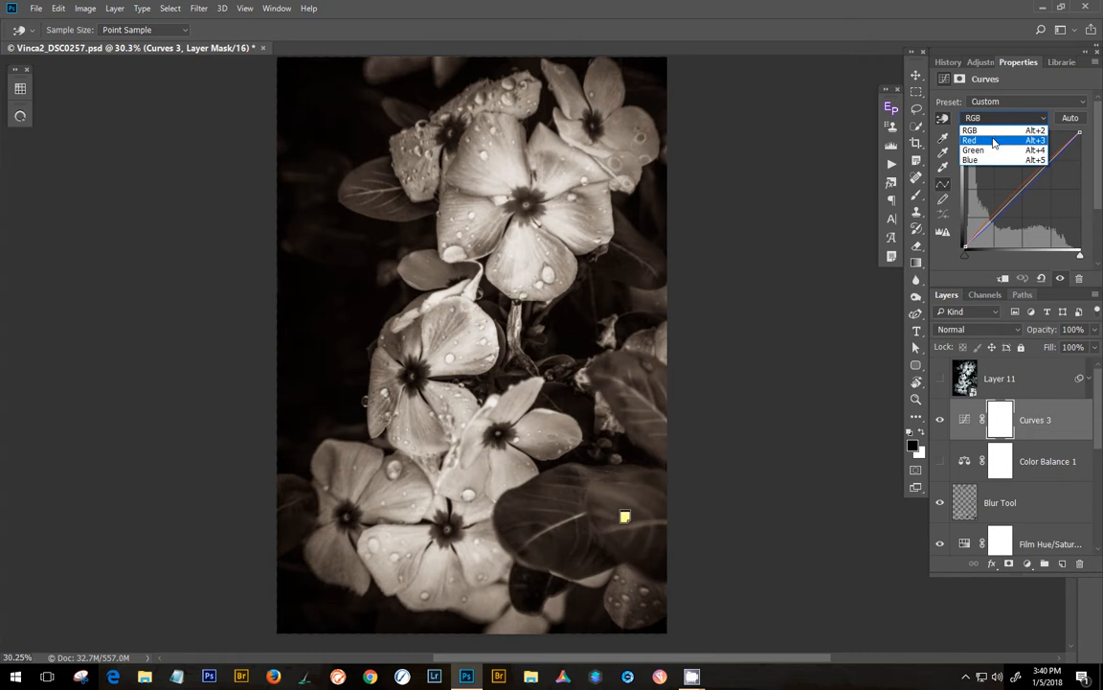
left_click(995, 143)
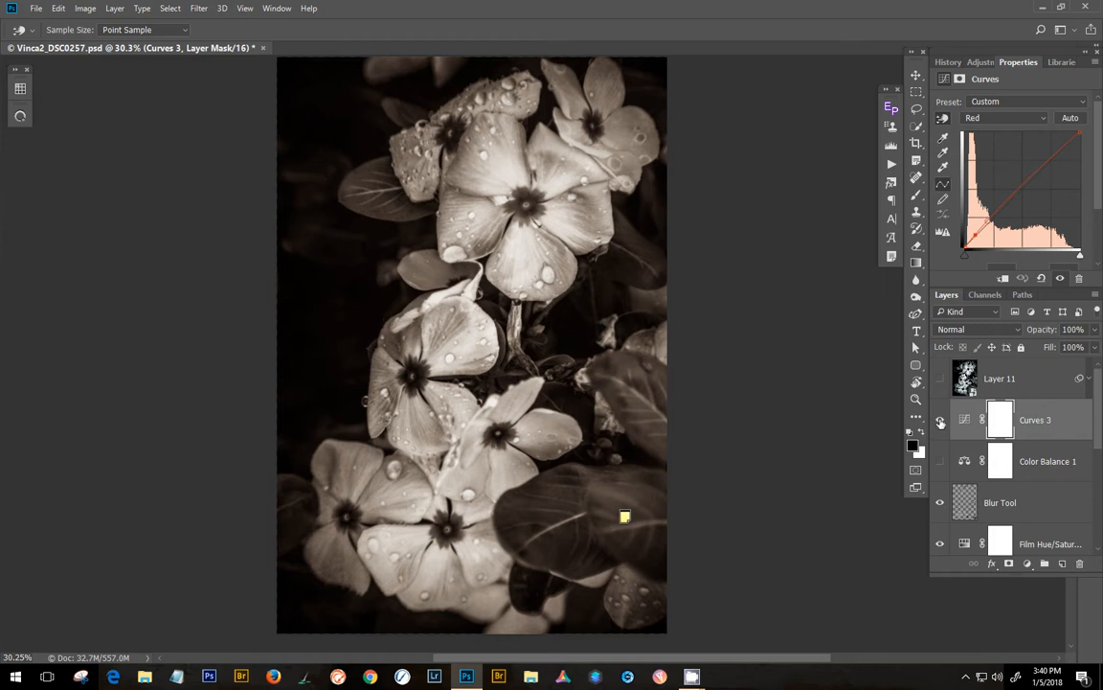
left_click(994, 119)
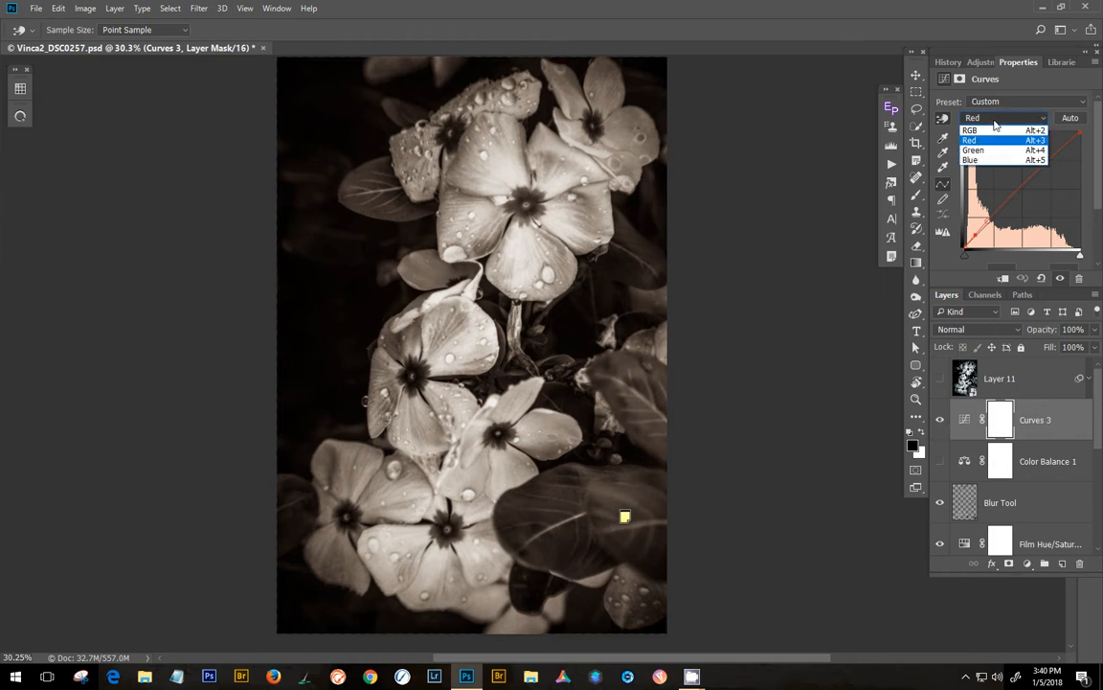
left_click(994, 119)
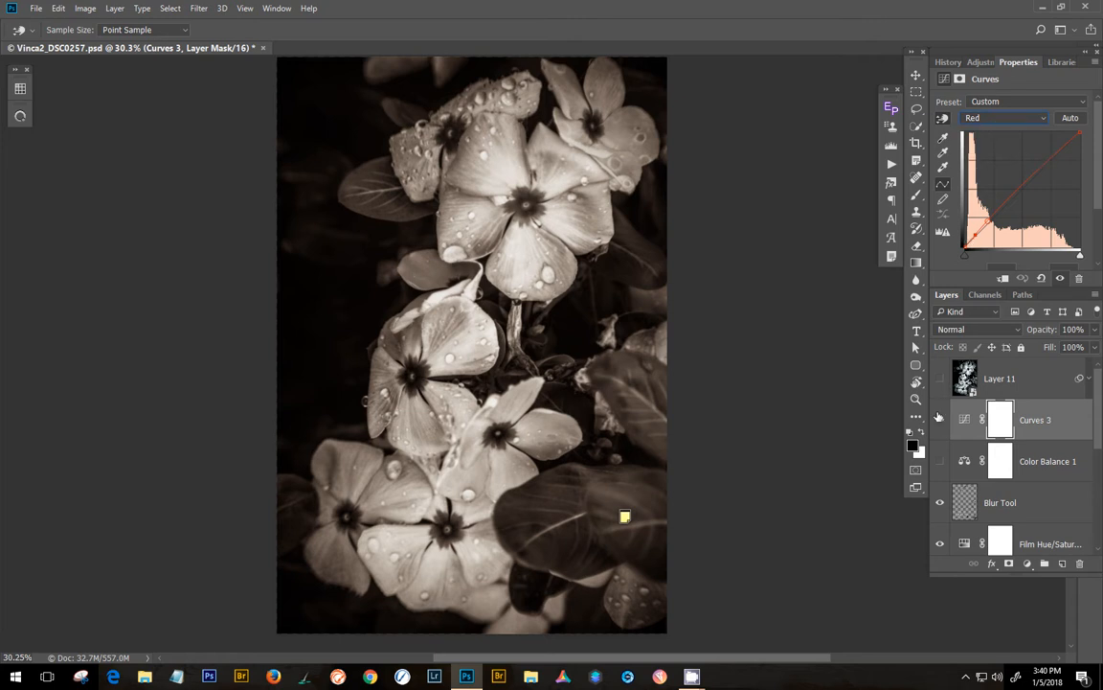
left_click(943, 424)
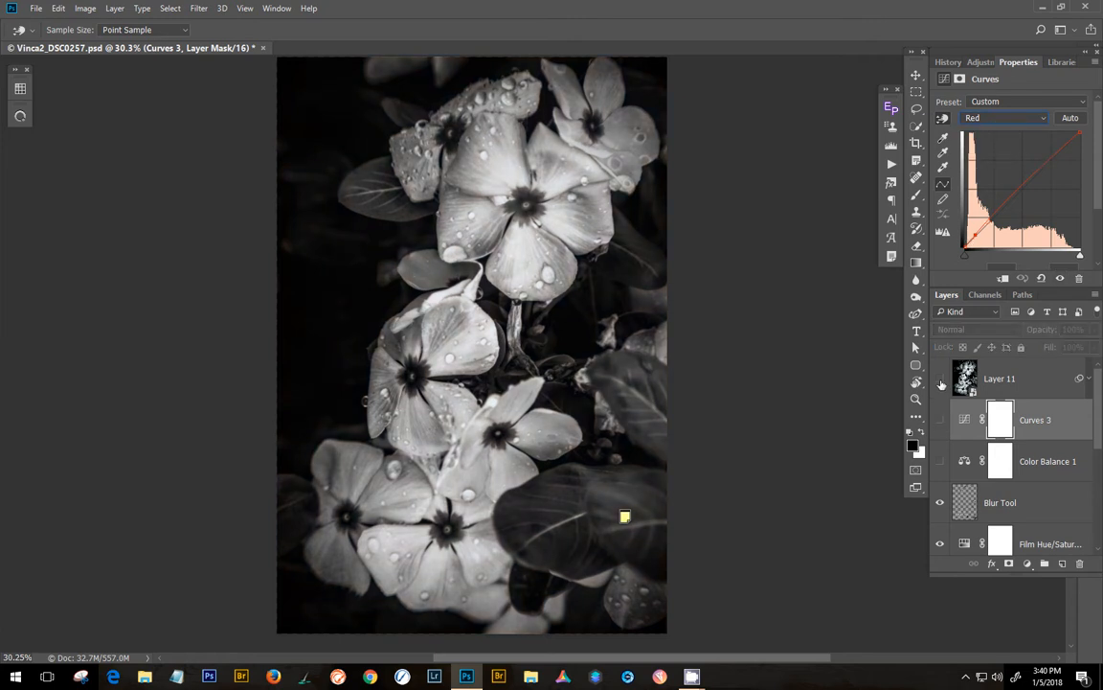
Show Layer 11, expand its smart filter list and select the layer.
left_click(941, 379)
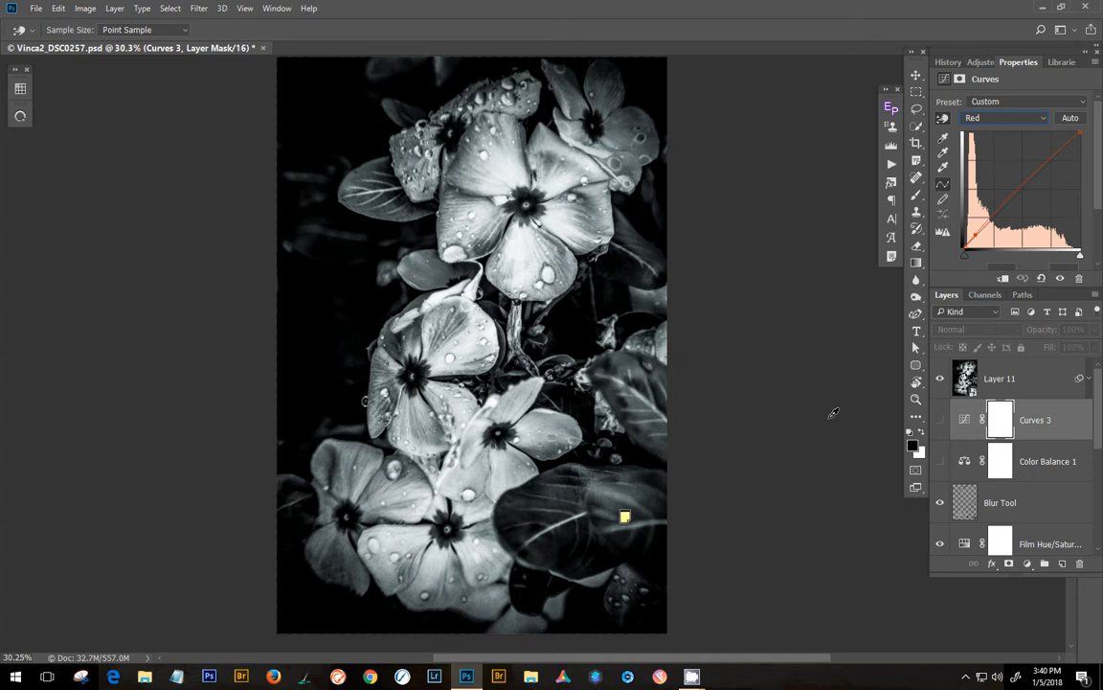
left_click(1089, 380)
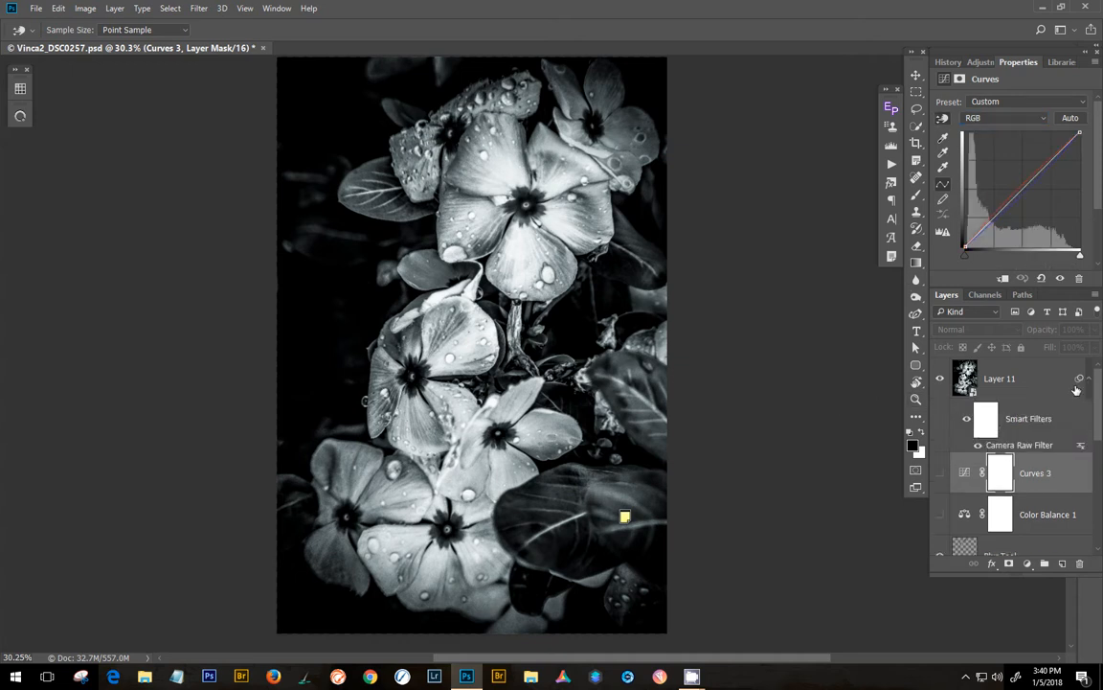
right_click(1034, 378)
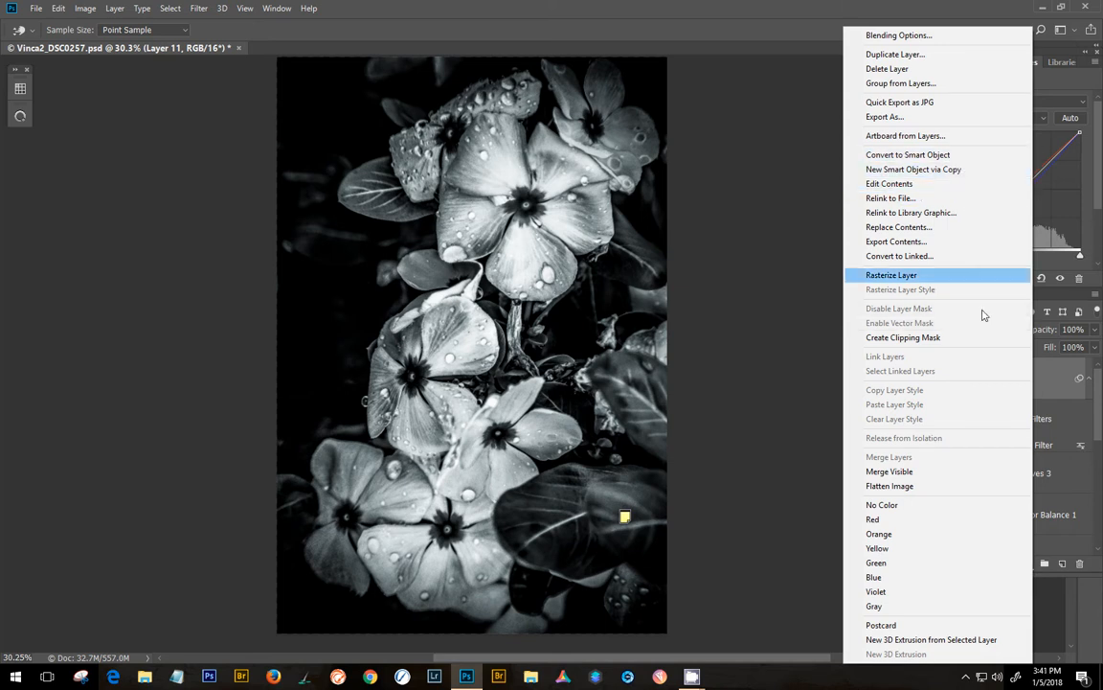
left_click(1051, 391)
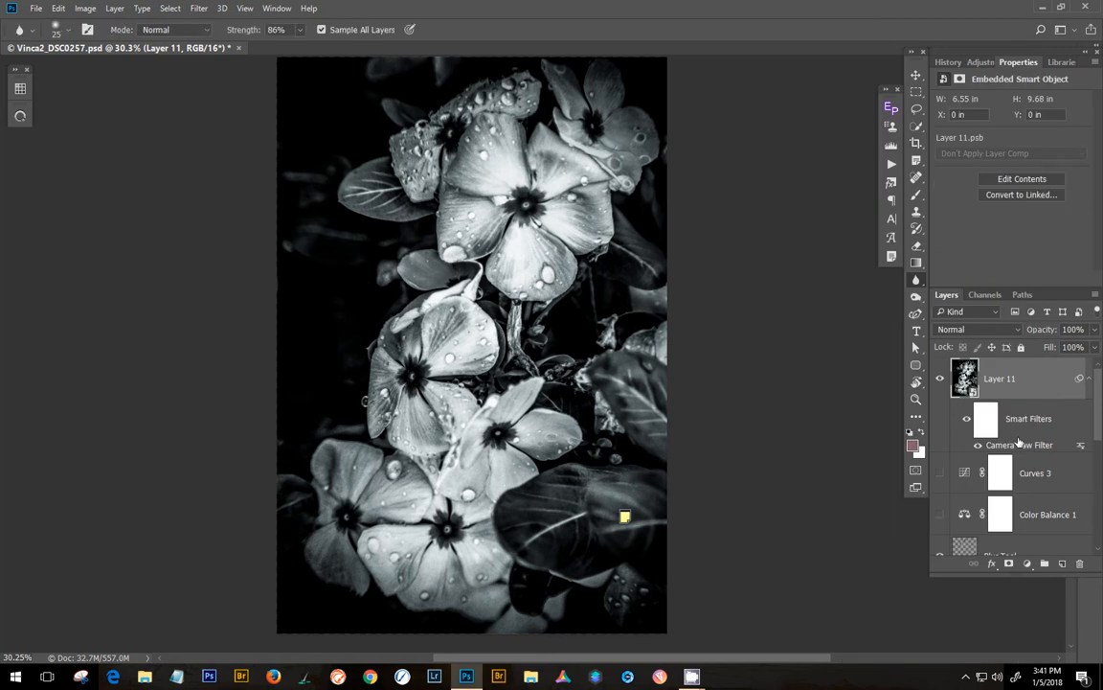
Apply the Camera Raw Filter to Layer 11 with Split Toning highlights at hue 74 and saturation 17.
left_click(199, 9)
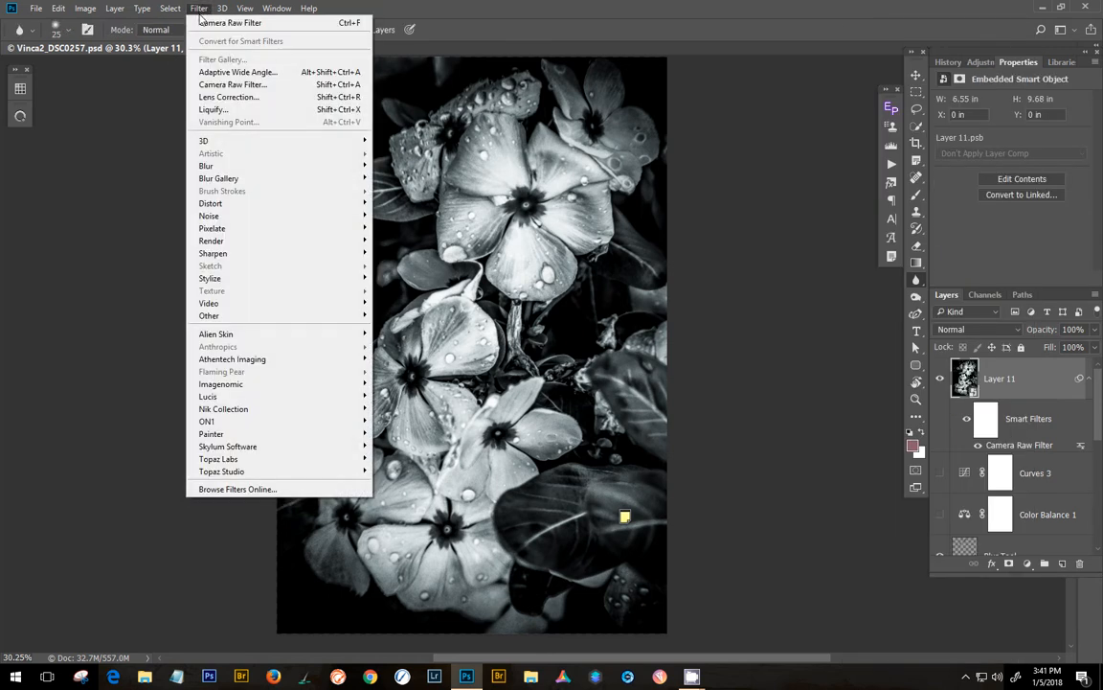
left_click(548, 10)
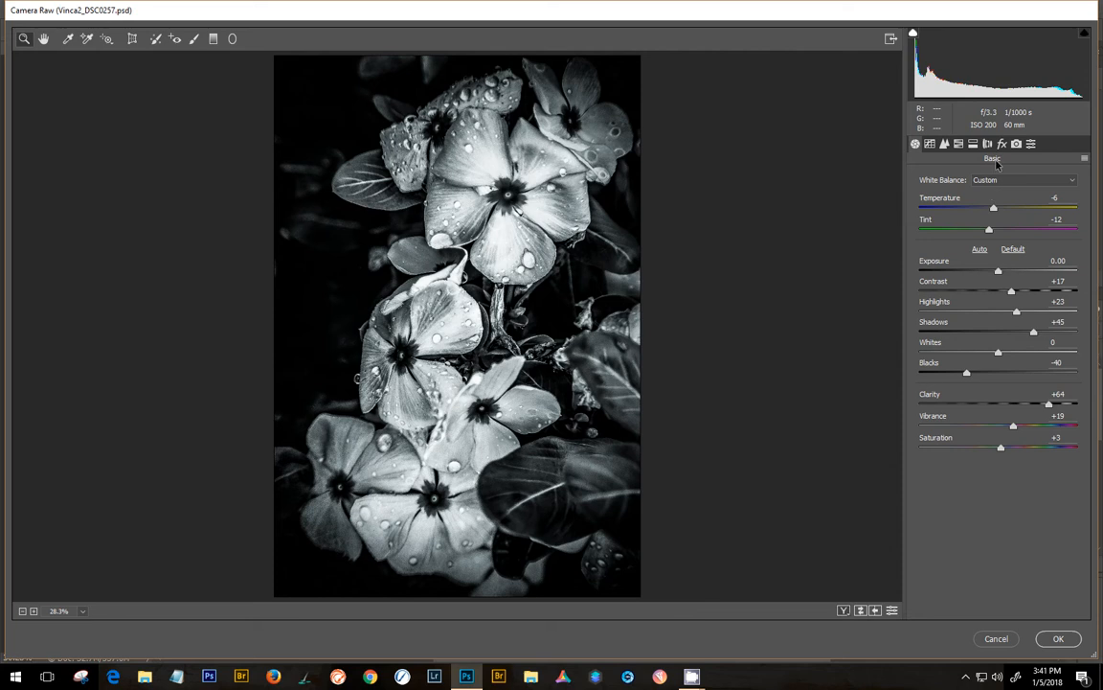
left_click(972, 144)
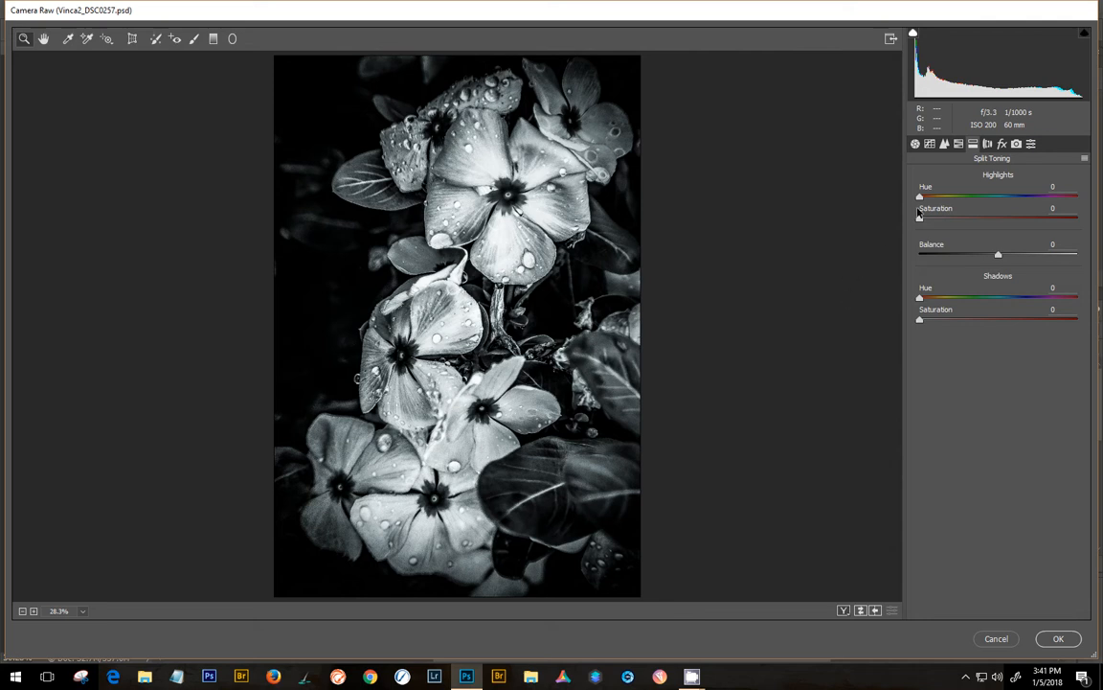
left_click_drag(921, 199, 947, 221)
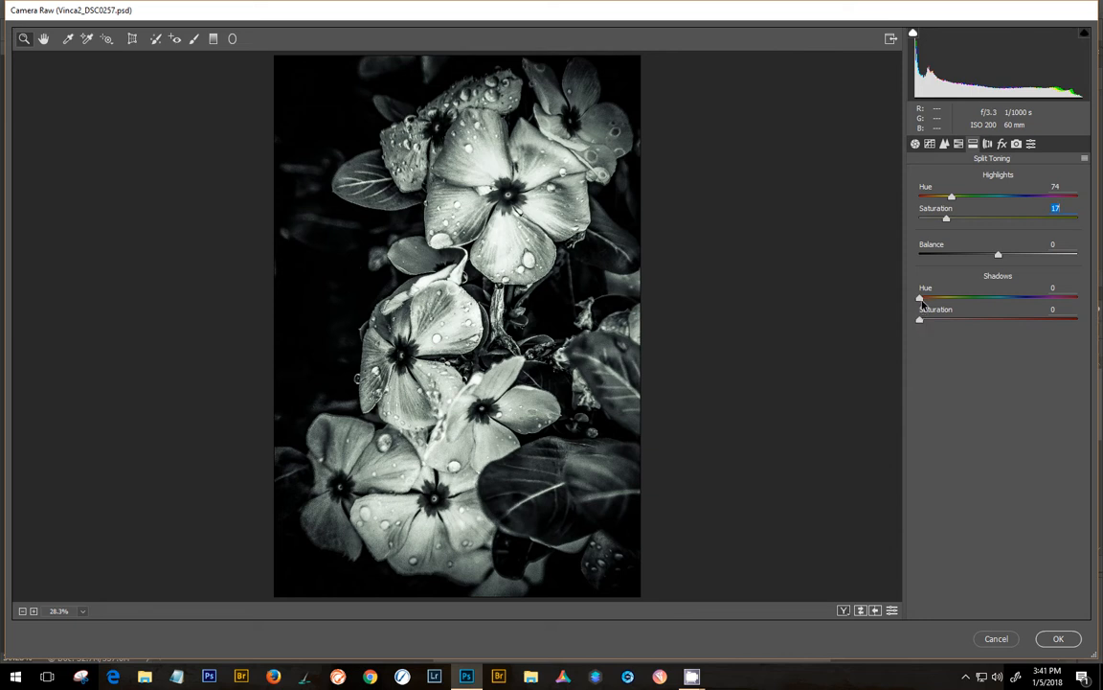
Set the Split Toning shadows to hue 219 and saturation 9.
left_click_drag(922, 301, 999, 298)
mouse_move(919, 323)
left_mouse_down()
mouse_move(948, 323)
mouse_move(933, 328)
left_mouse_up()
left_click_drag(1000, 298, 1017, 299)
Change the Split Toning highlights to hue 53 and saturation 25, shift the balance toward the highlights, and apply the filter.
left_click_drag(946, 219, 991, 258)
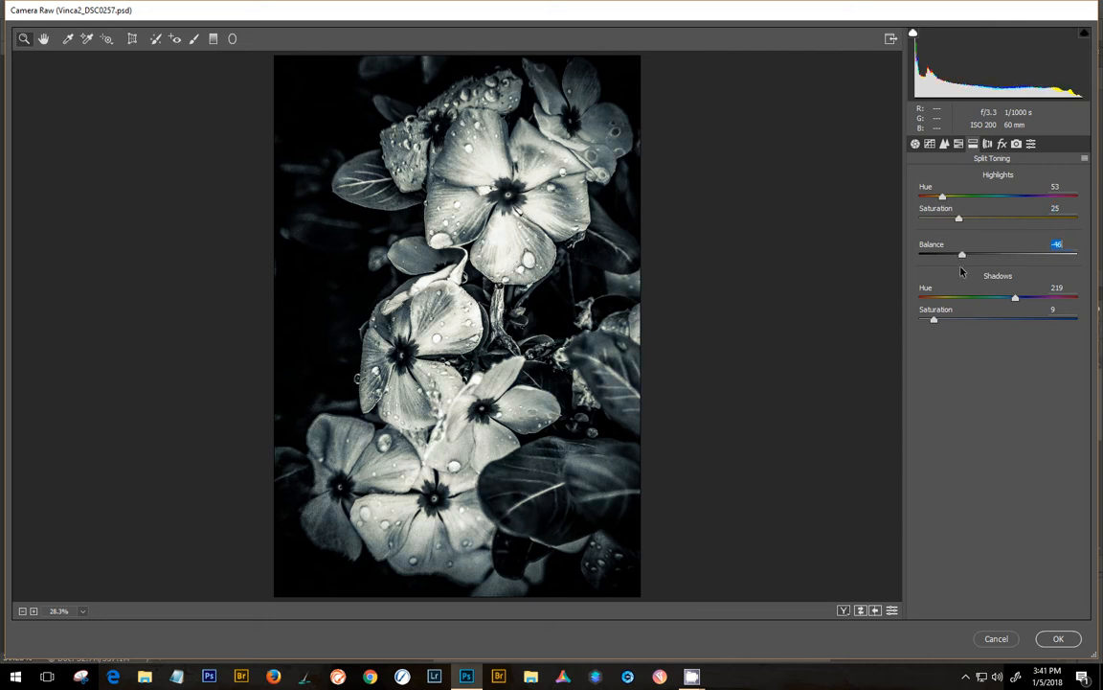
left_click_drag(963, 254, 1027, 268)
key("Return")
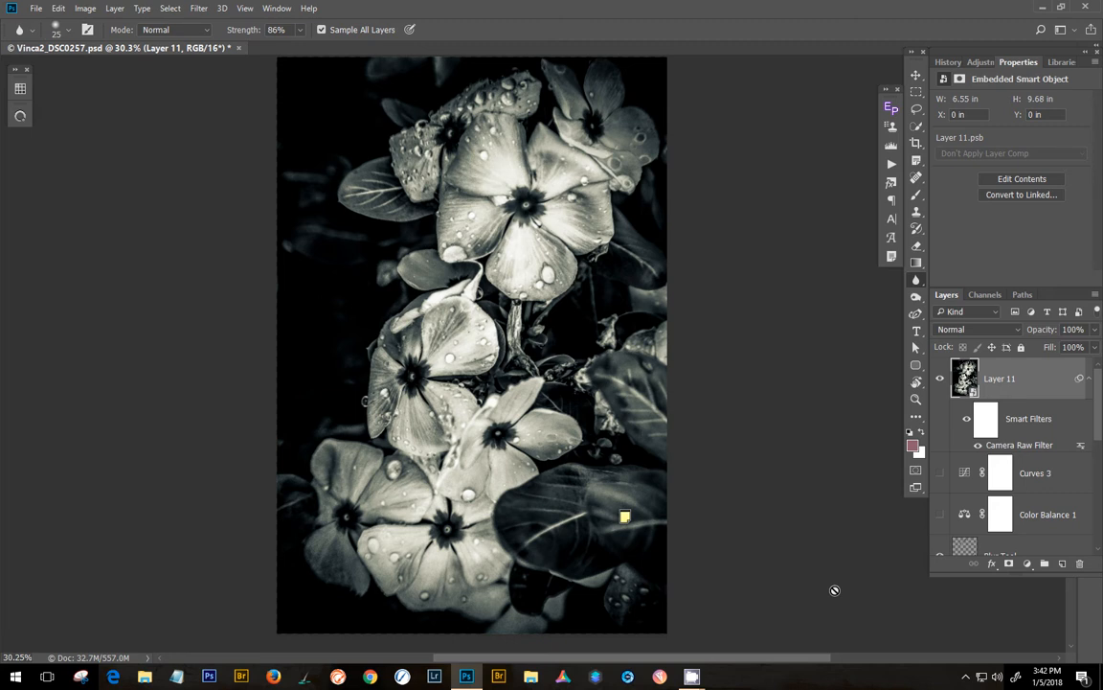
Hide Layer 11 and the Filter Hue/Saturation 1 layer.
left_click(939, 379)
scroll(1001, 469, "down", 3)
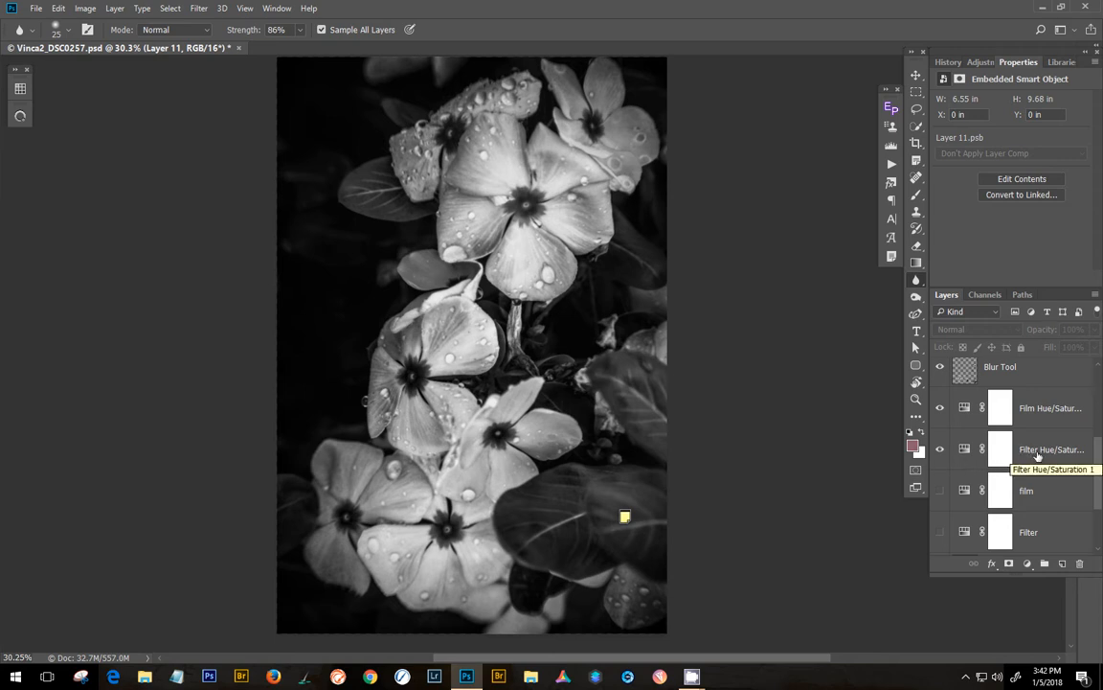
left_click(940, 448)
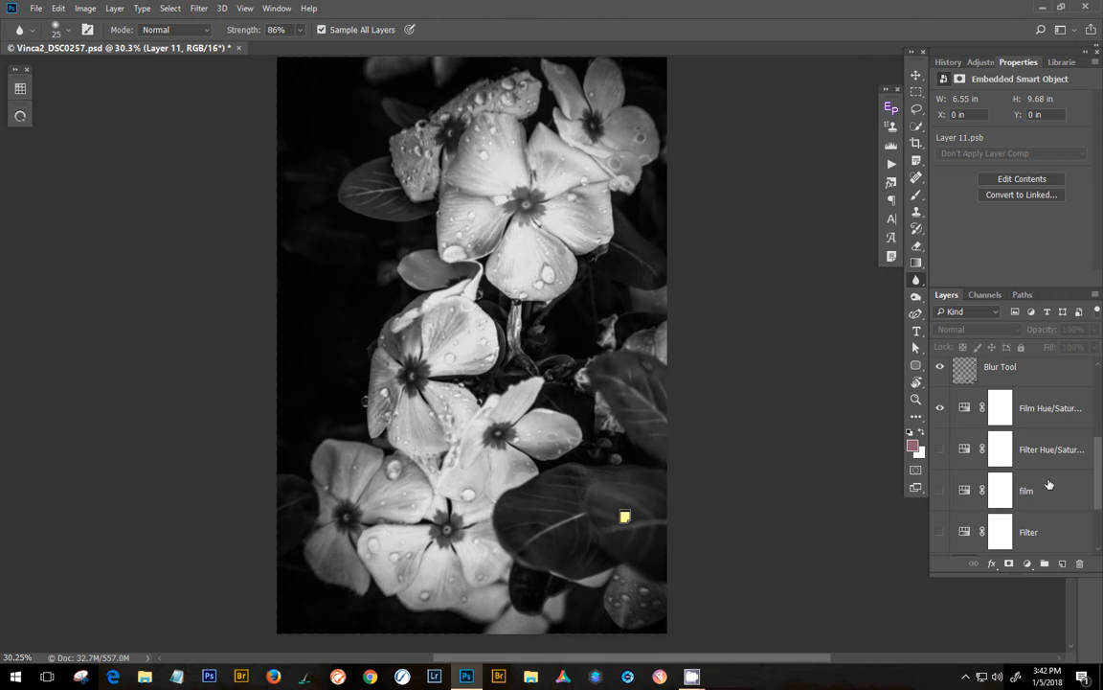
Add a Selective Color adjustment layer directly above the film layer and adjust its Yellows range.
left_click(1049, 485)
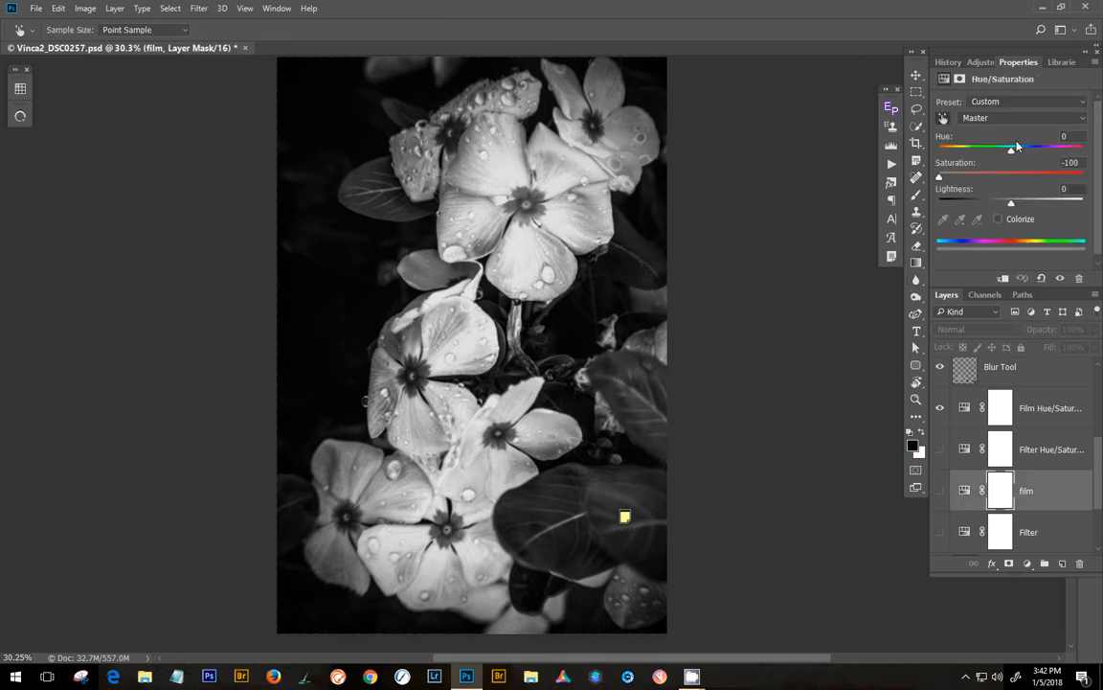
left_click(978, 63)
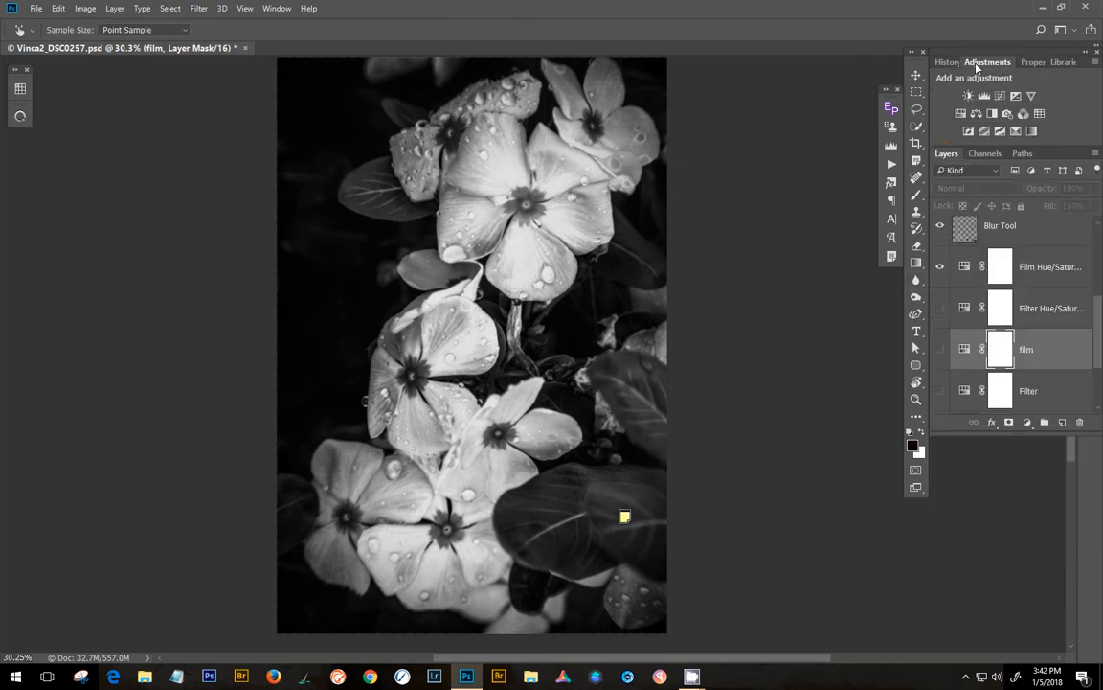
left_click(1014, 132)
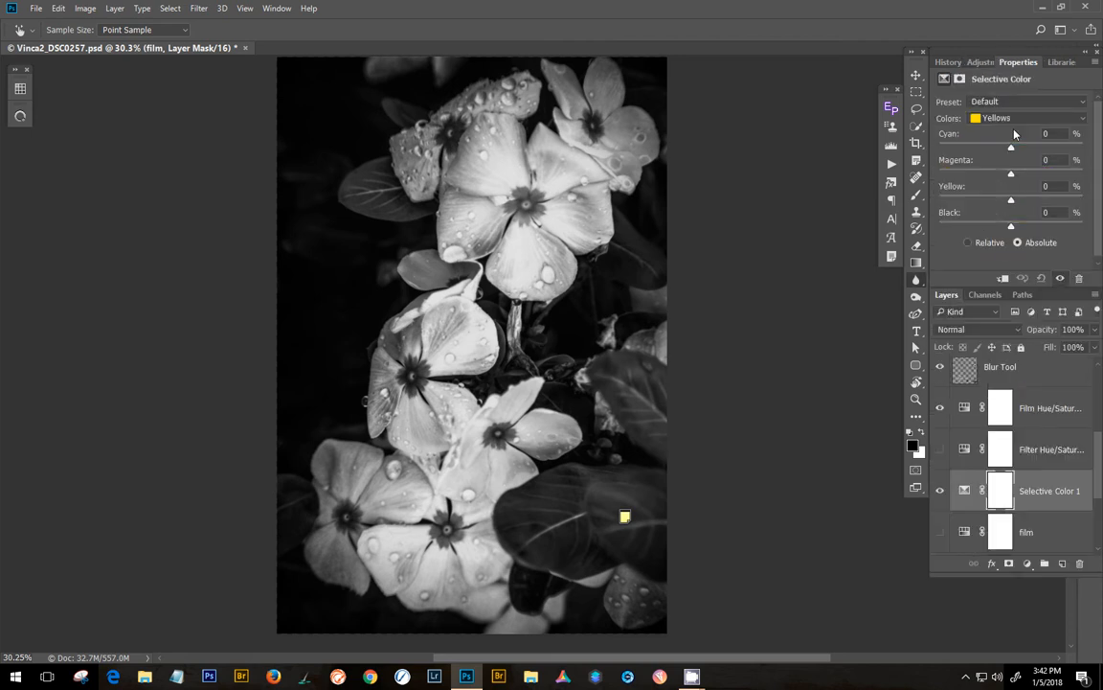
key("r")
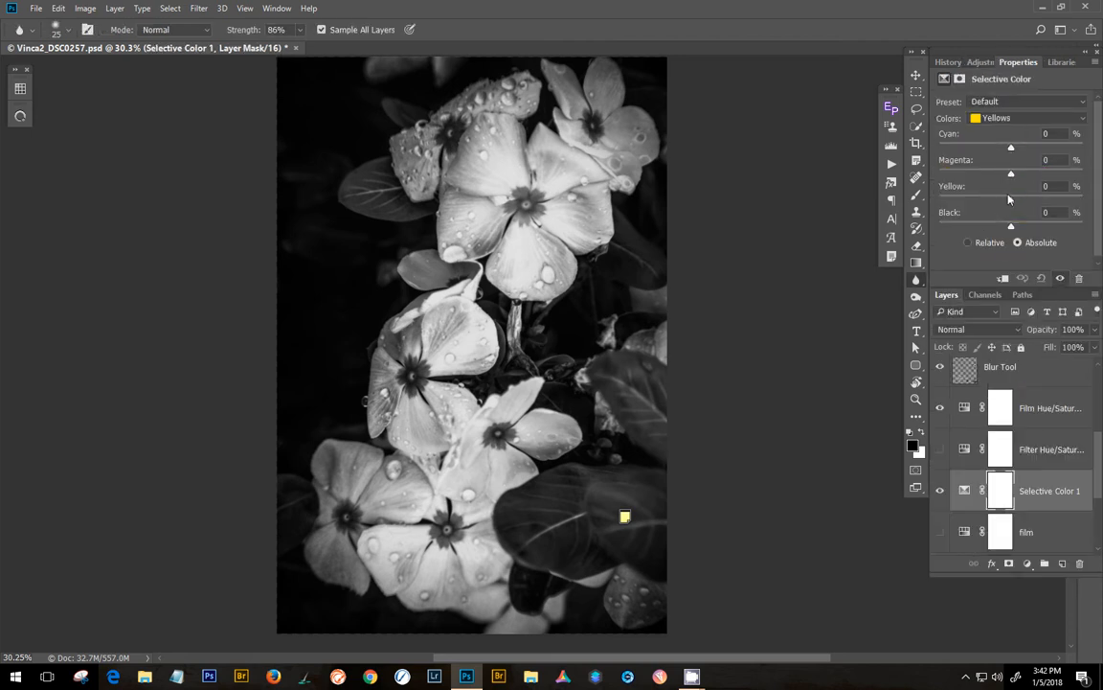
left_click_drag(1012, 202, 994, 218)
Set the Selective Color Neutrals to Cyan +17, Magenta +10, Yellow -31 and Black +3.
left_click(1010, 120)
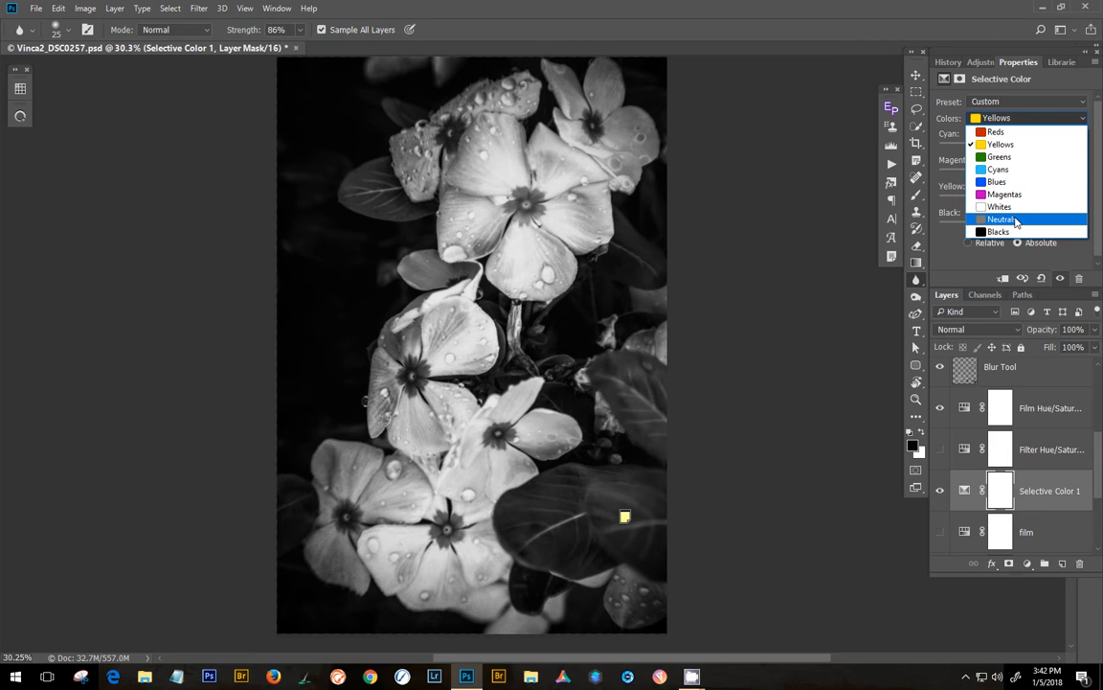
left_click(1015, 219)
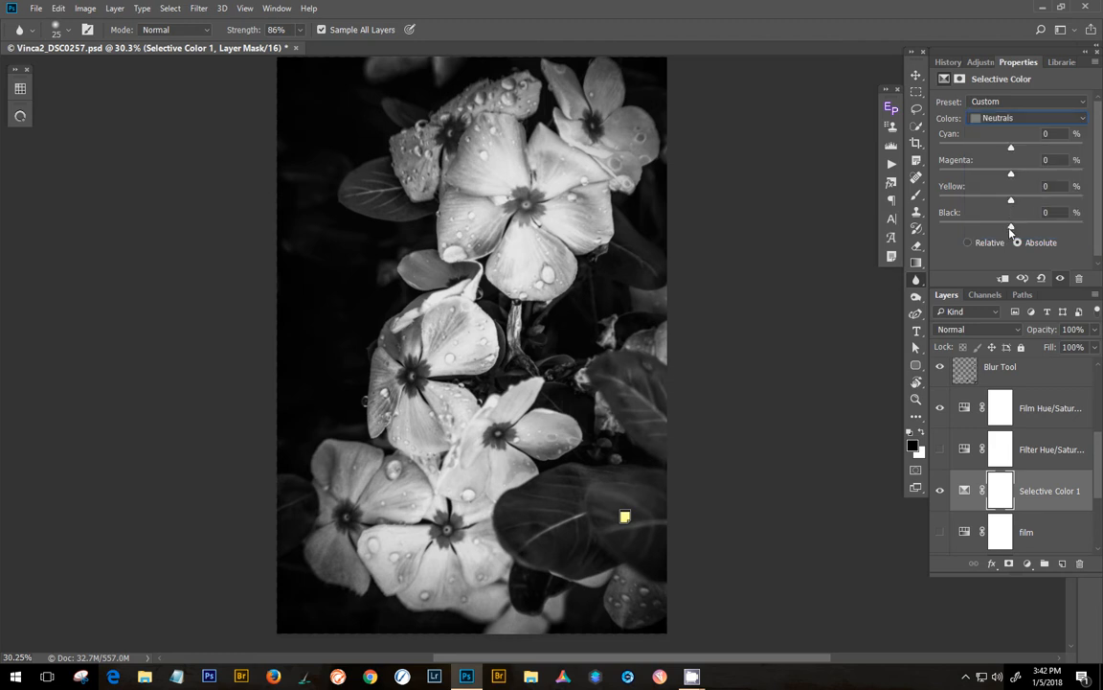
left_click_drag(1012, 202, 1023, 151)
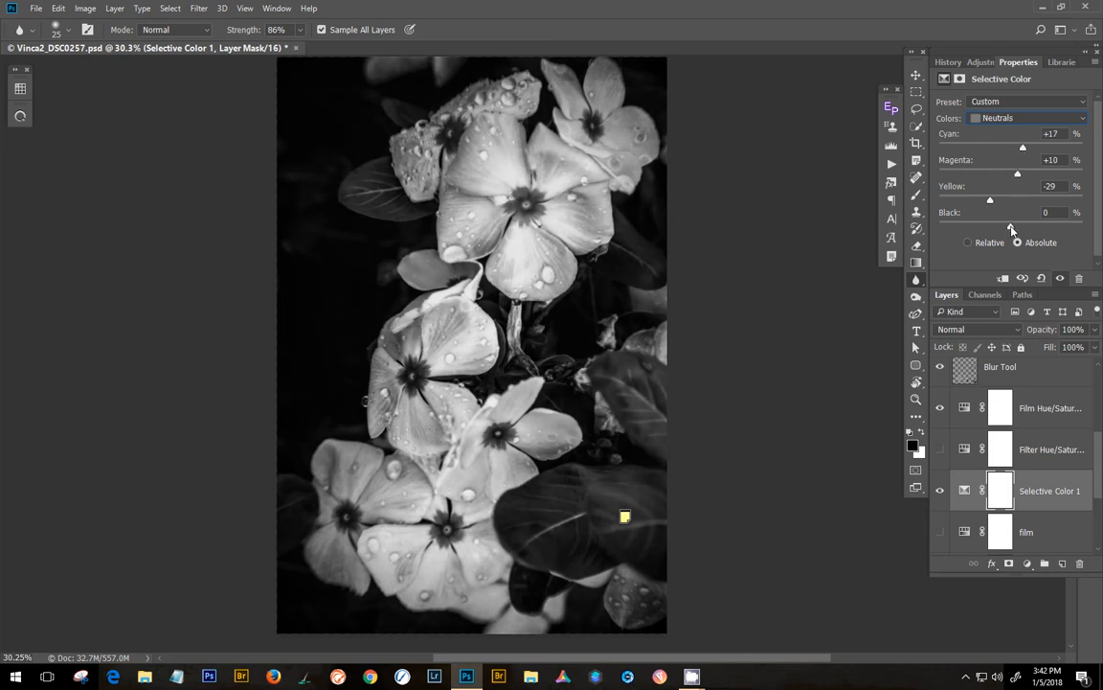
left_click_drag(1012, 227, 988, 202)
Hide the Selective Color 1 layer and show the Filter Hue/Saturation 1 layer again.
left_click(942, 492)
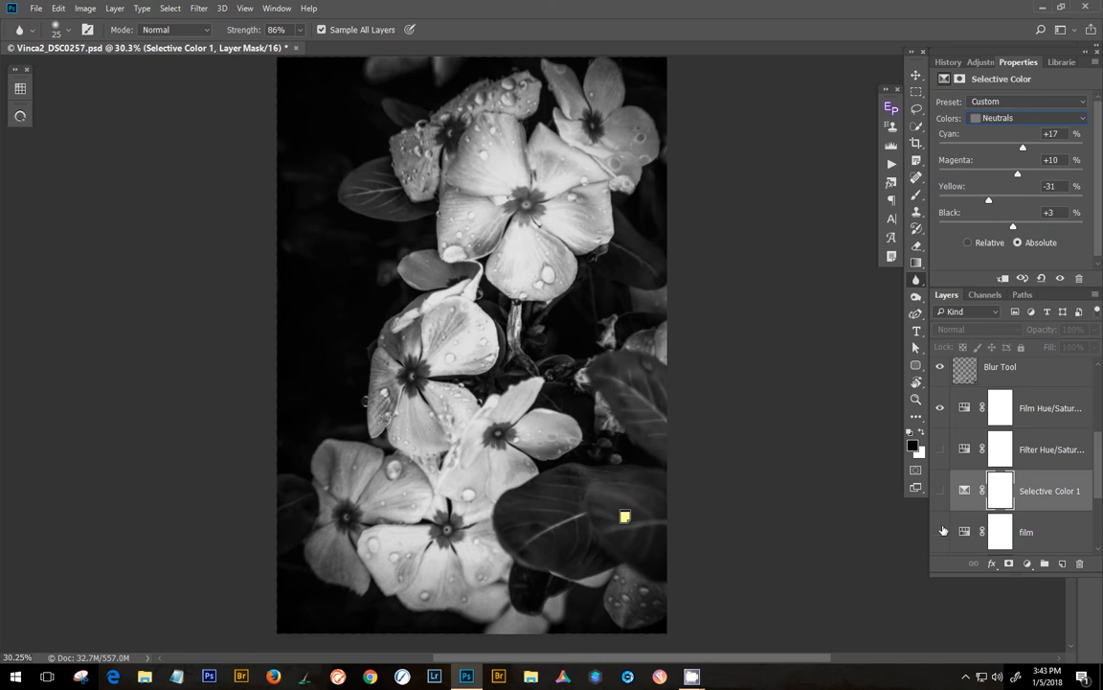
left_click(941, 450)
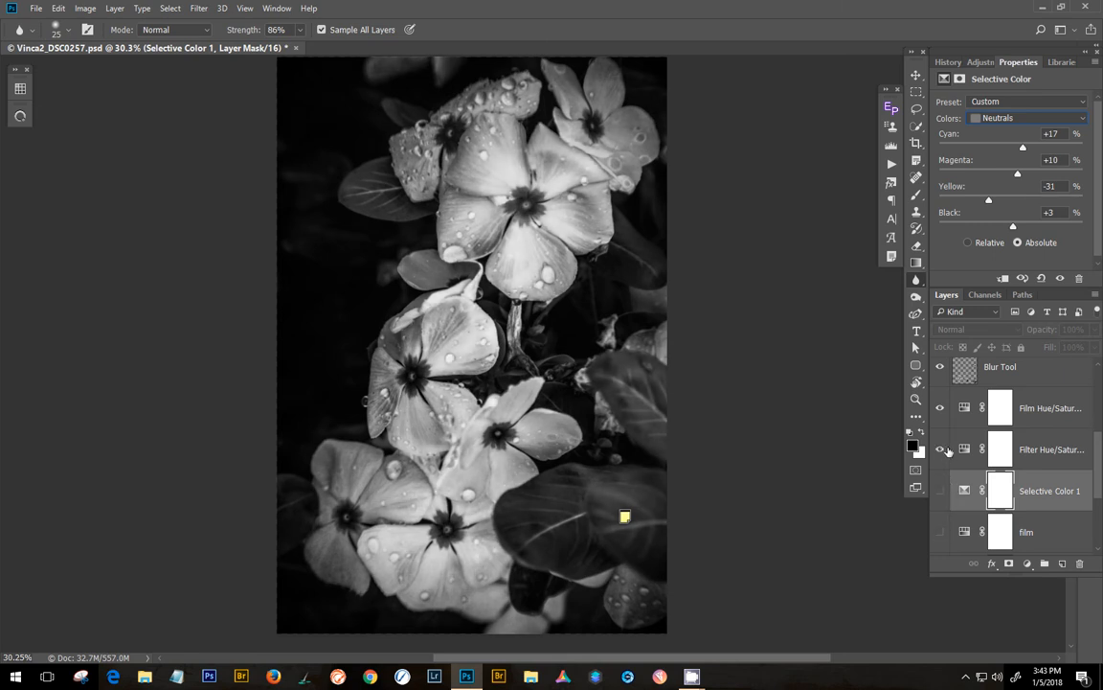
left_click(1042, 440)
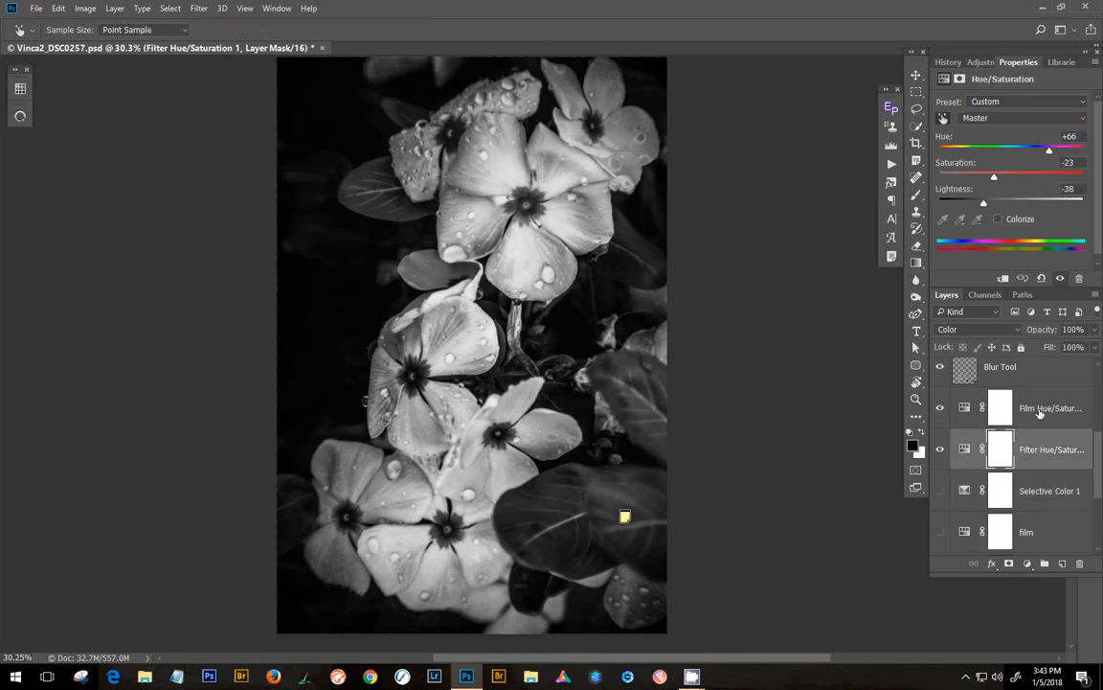
Lower the Film Hue/Saturation 2 layer's opacity to 48% and try Multiply before setting its blend mode to Soft Light.
left_click(1038, 409)
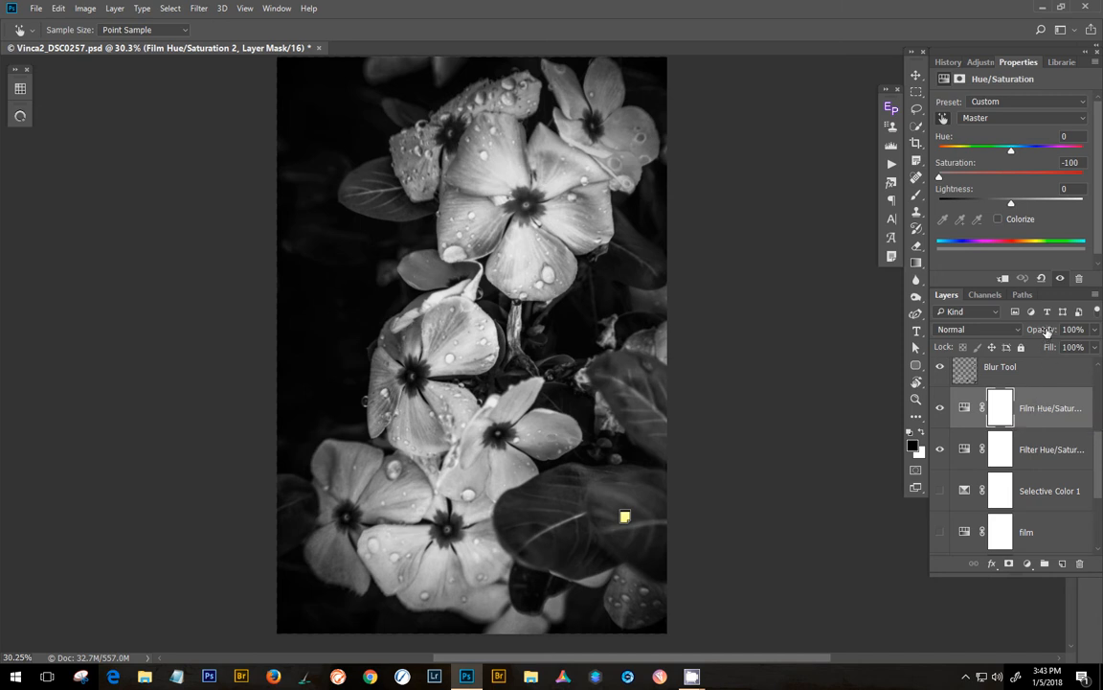
mouse_move(1047, 333)
left_mouse_down()
mouse_move(1018, 332)
mouse_move(1050, 330)
mouse_move(1040, 335)
left_mouse_up()
left_click(996, 330)
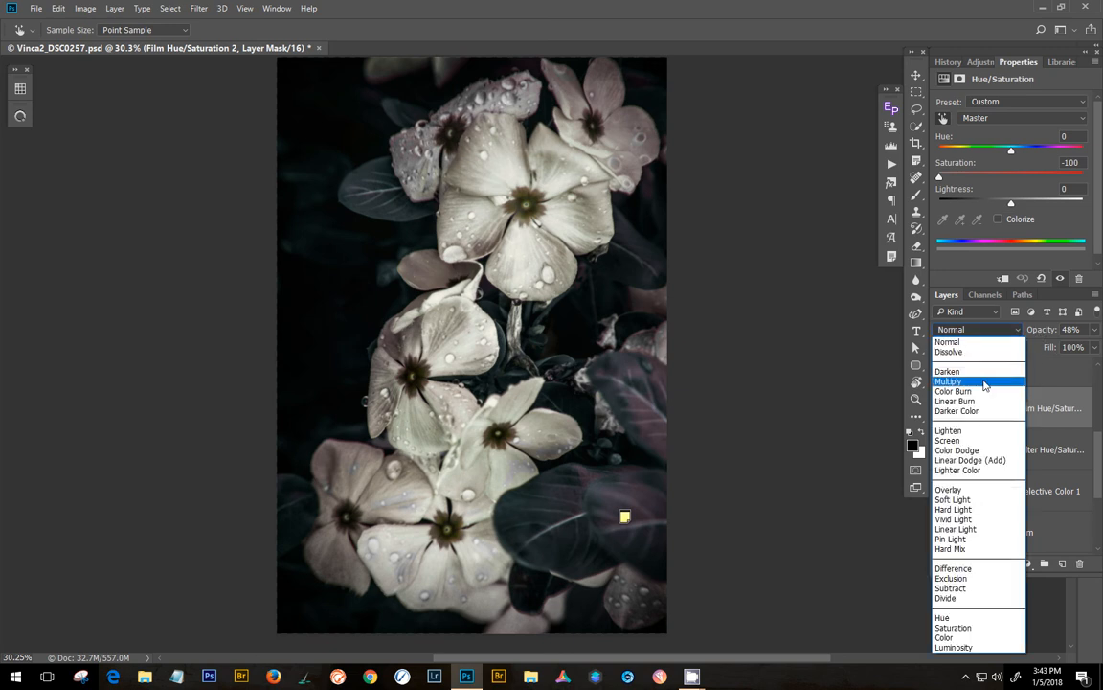
left_click(993, 381)
left_click(994, 331)
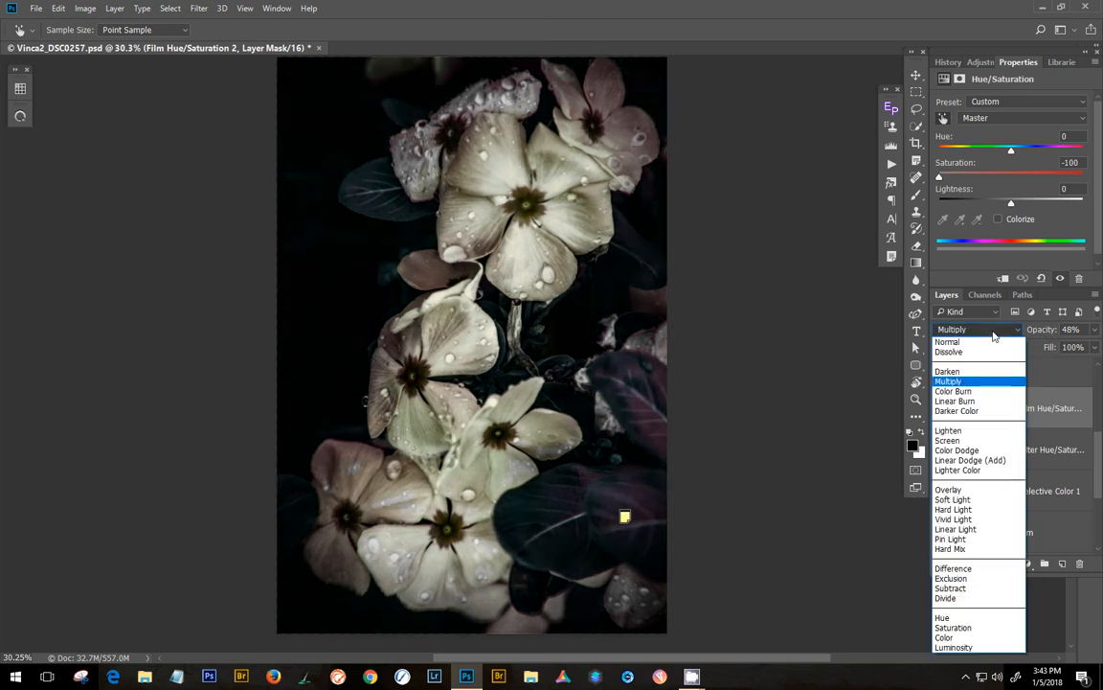
left_click(966, 500)
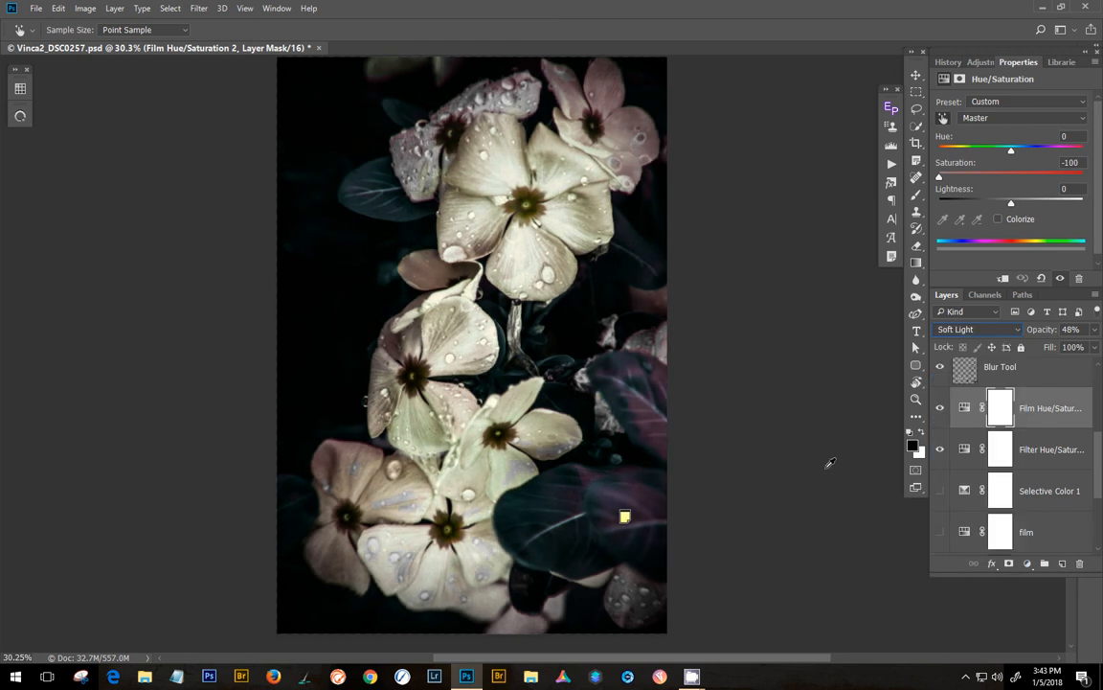